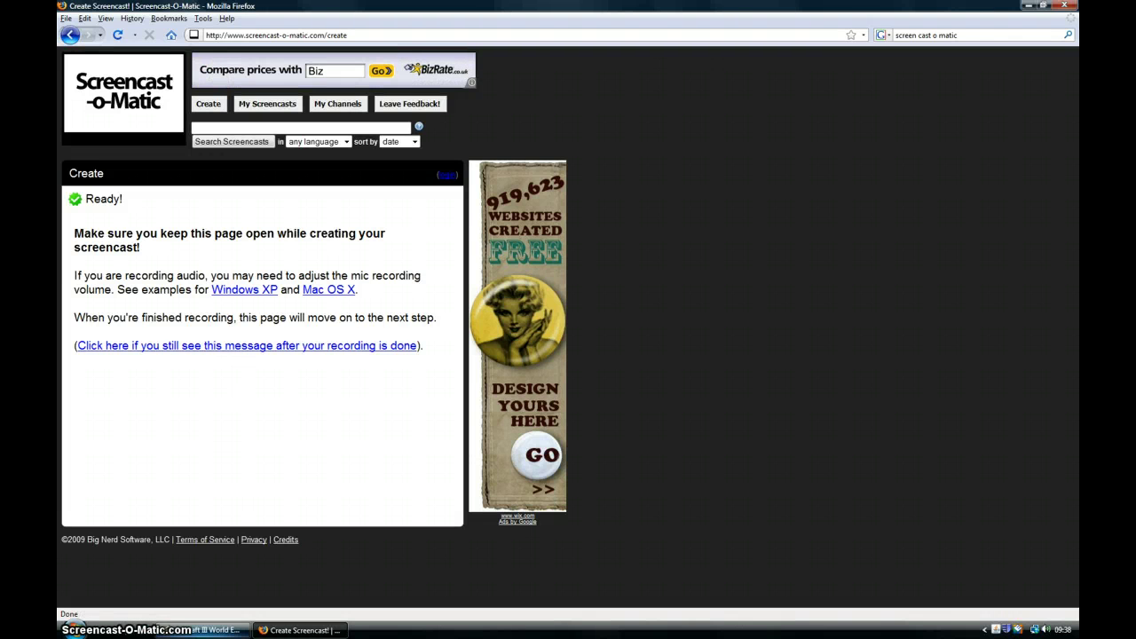
Switch from Firefox to the World Editor window showing tutorial.w3m.
left_click(203, 630)
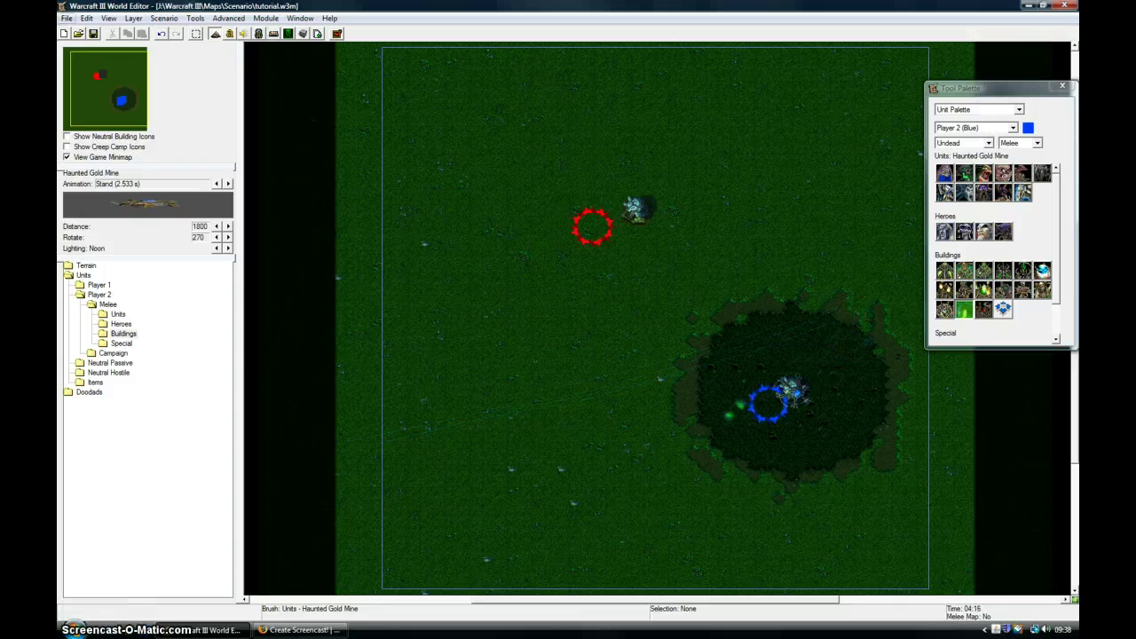
Create a new 64×64 Lordaeron Summer map with Grass as the initial tile.
left_click(71, 19)
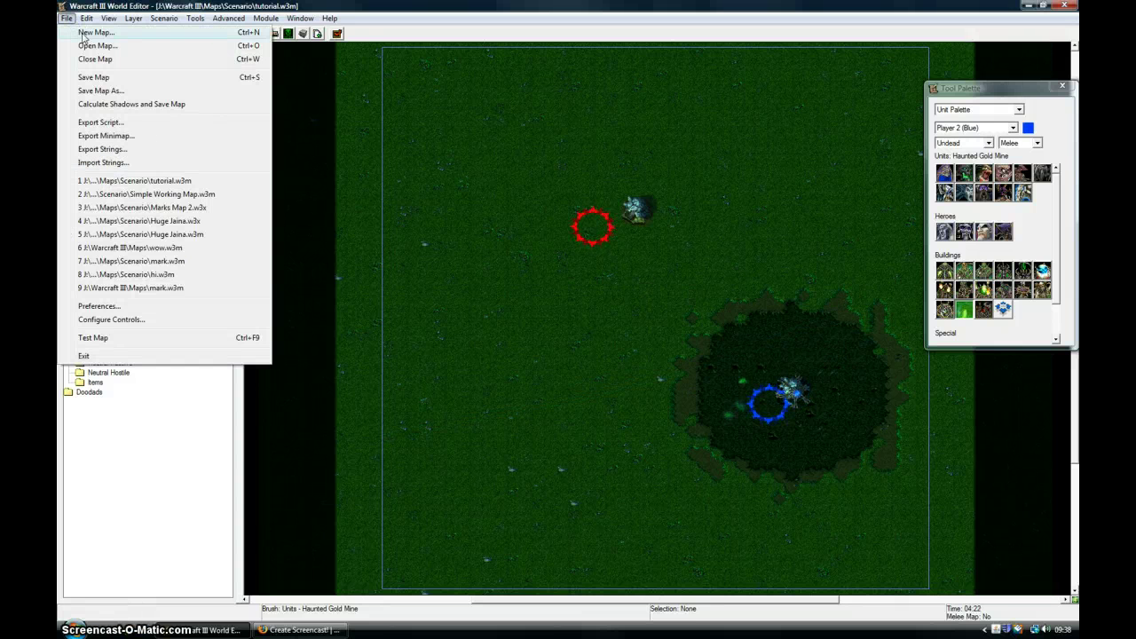
left_click(83, 34)
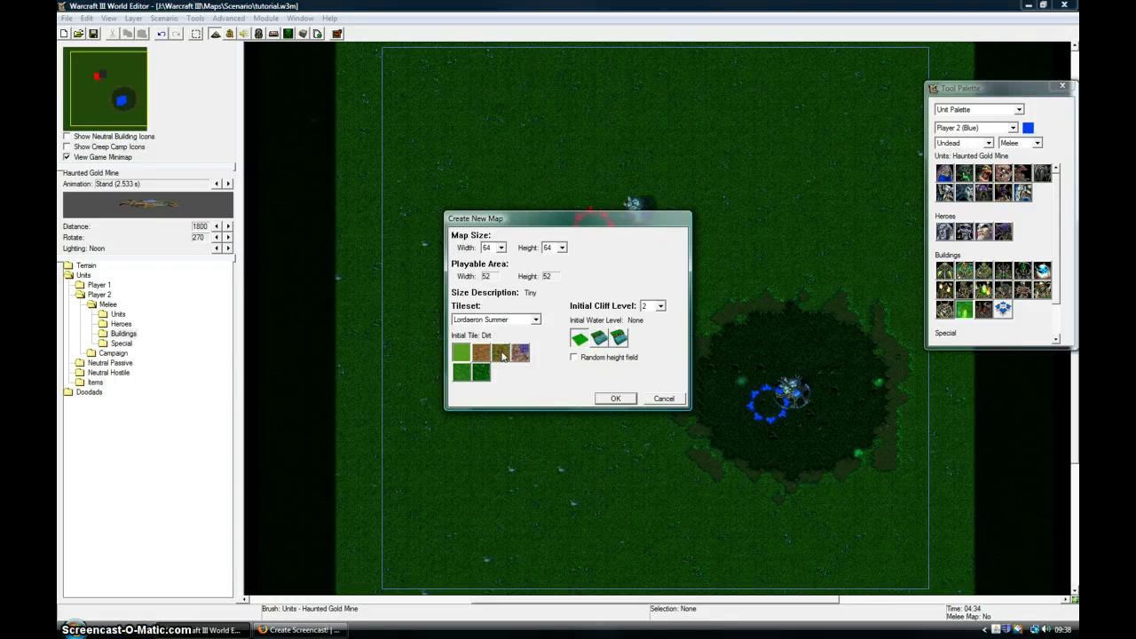
left_click(500, 354)
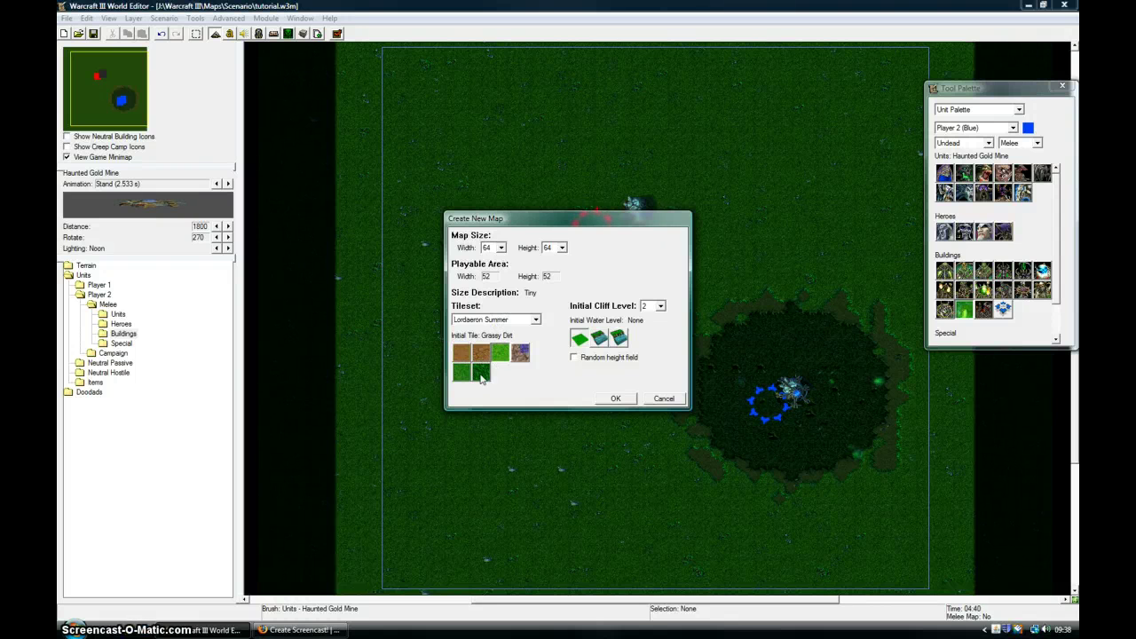
left_click(481, 374)
left_click(460, 373)
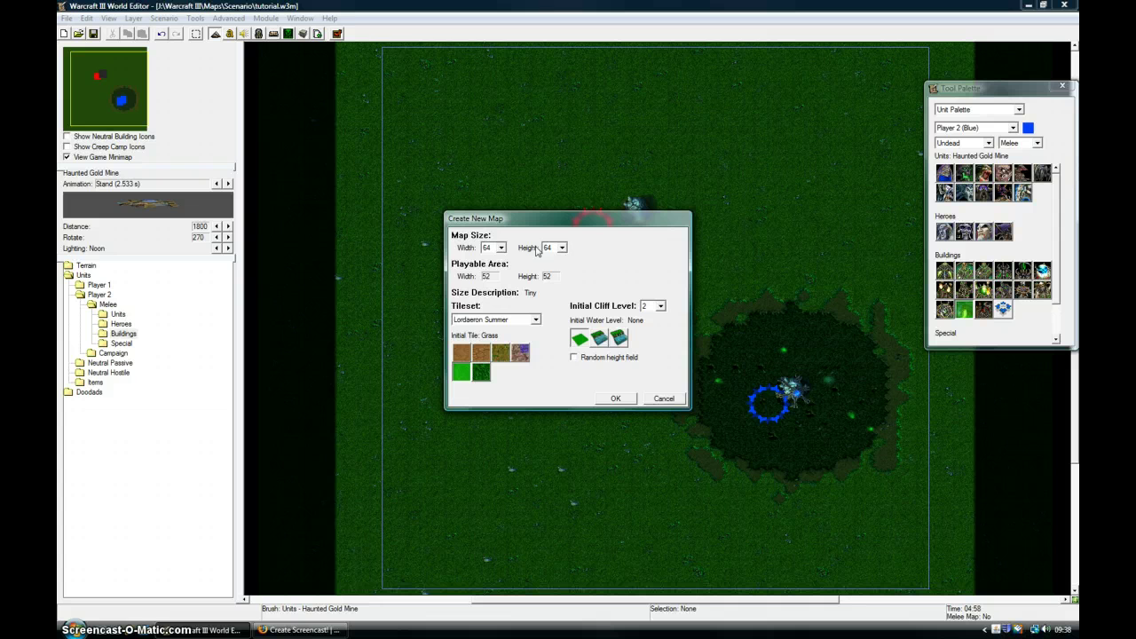
left_click(608, 399)
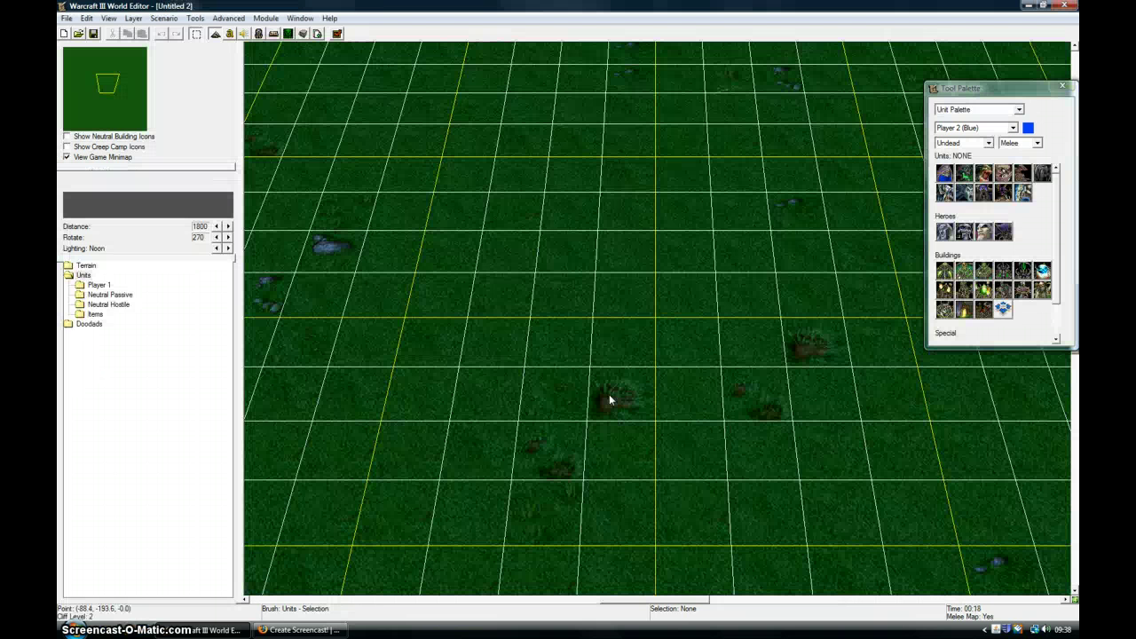
Place a Player 1 (Red) start location near the centre of the map.
scroll(523, 258, "down", 5)
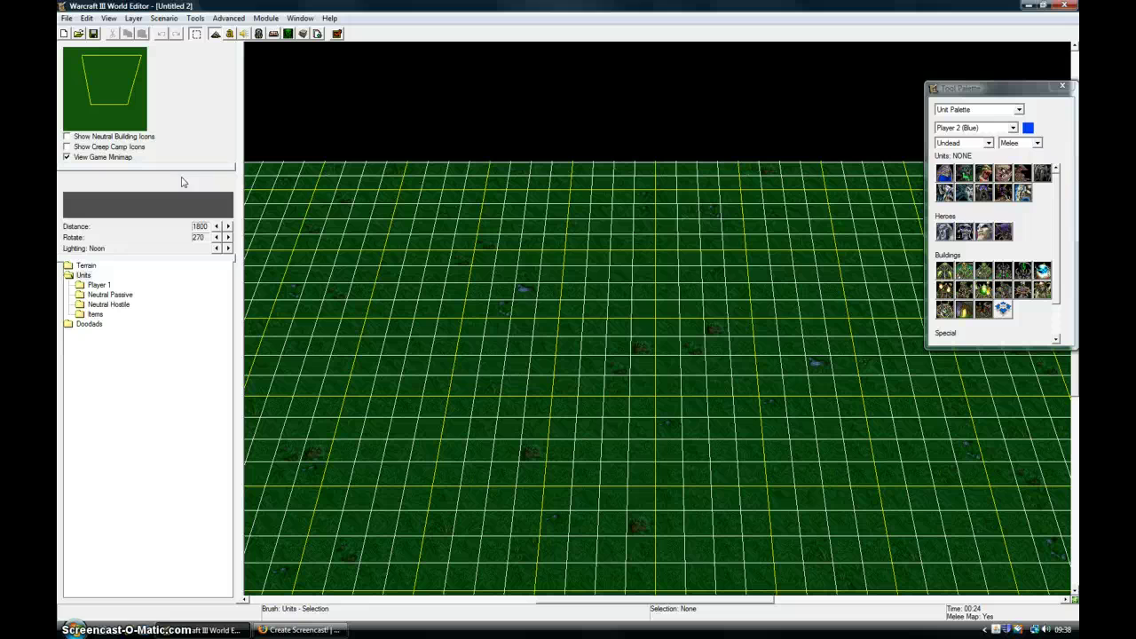
left_click(969, 127)
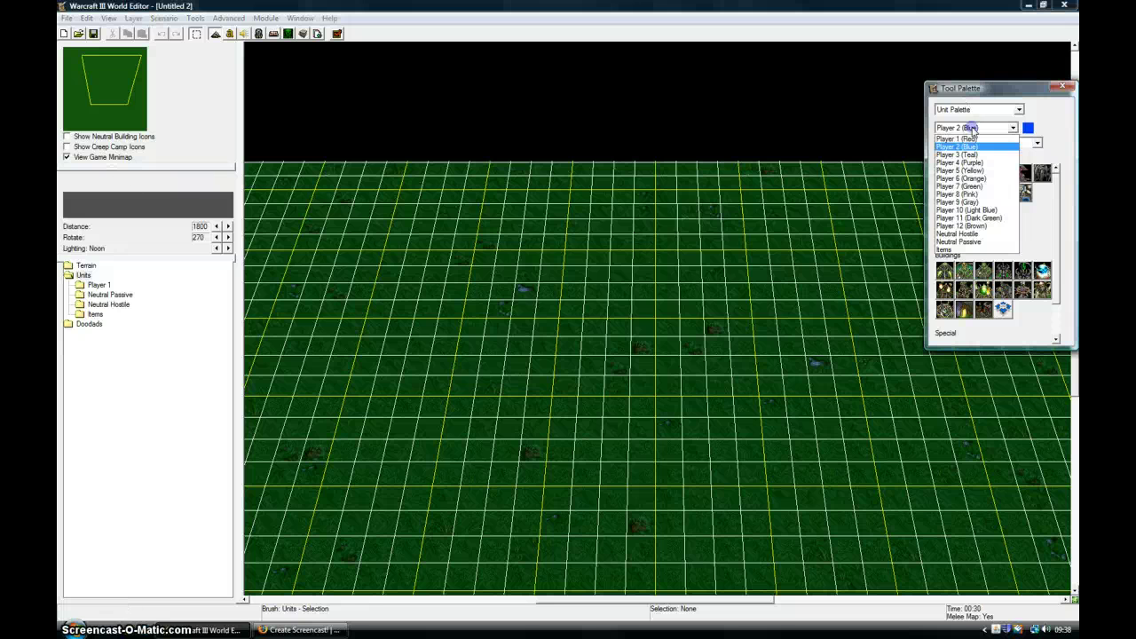
left_click(967, 139)
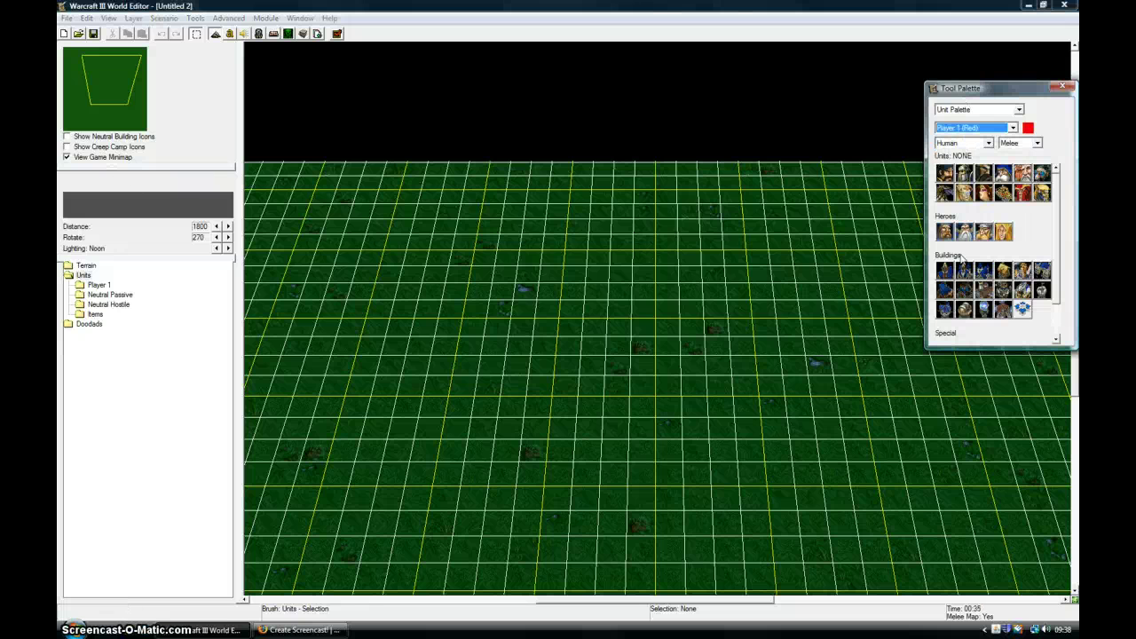
left_click(1023, 310)
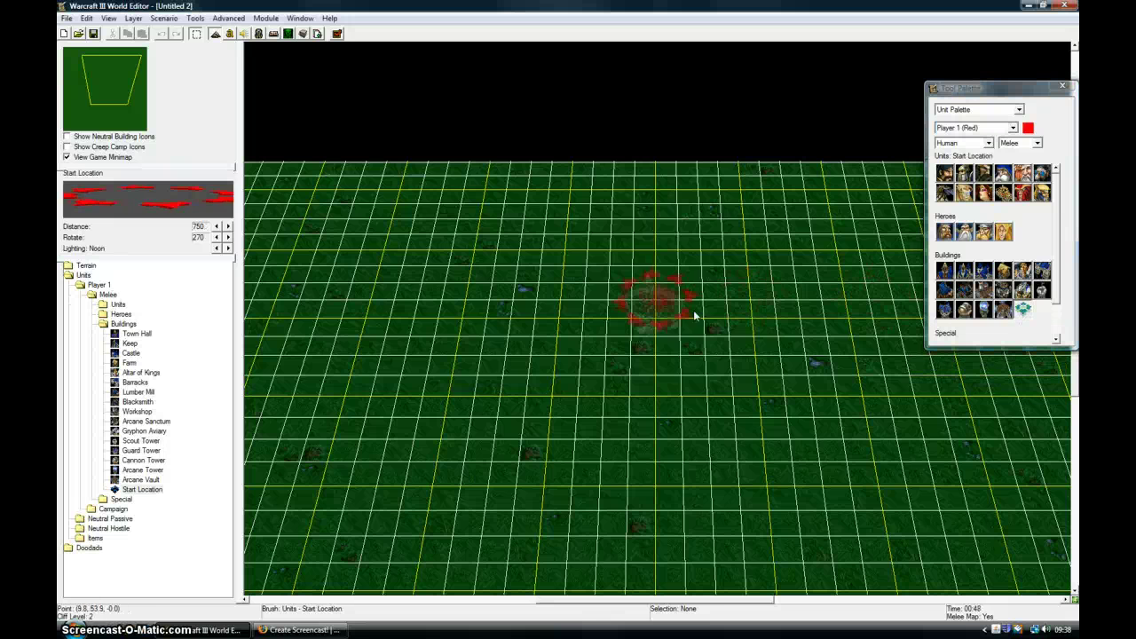
left_click(596, 292)
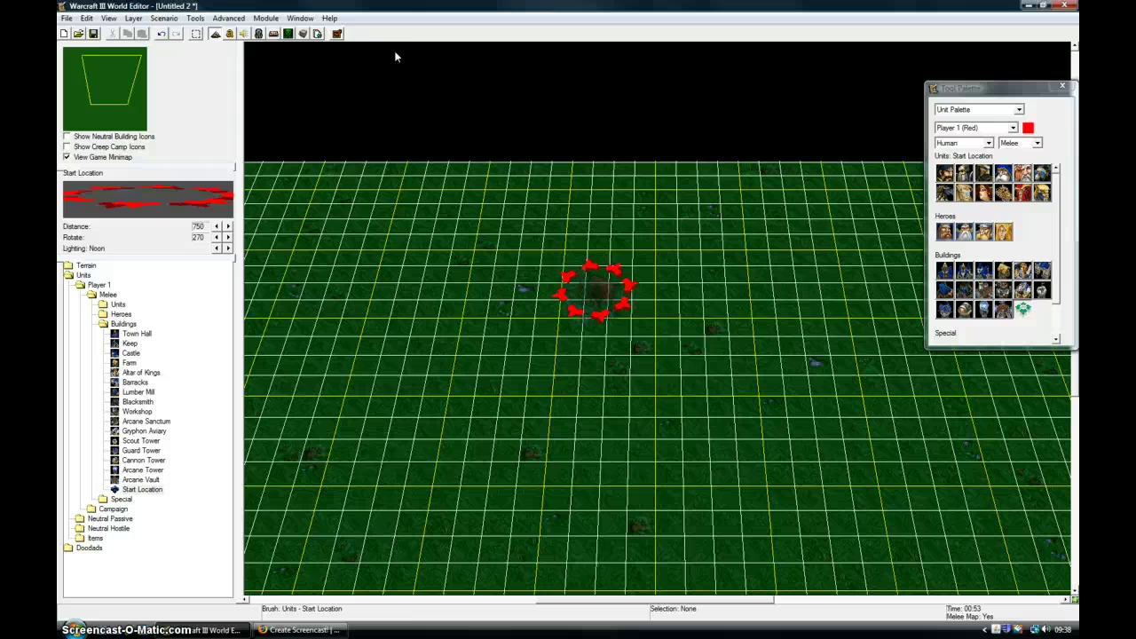
left_click(266, 18)
mouse_move(294, 18)
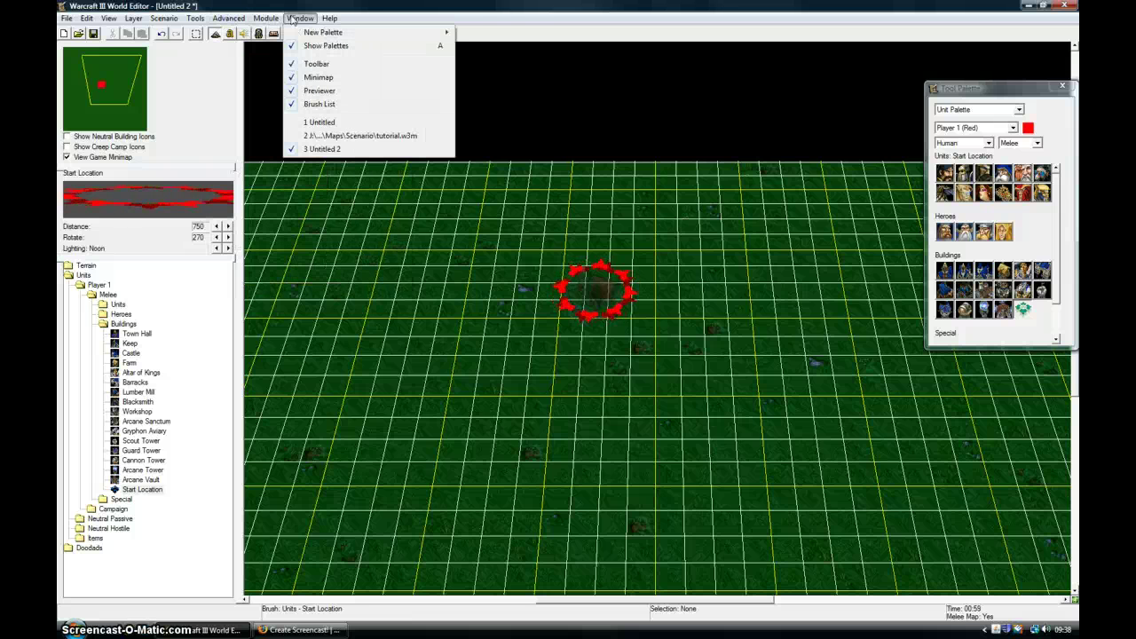
mouse_move(318, 33)
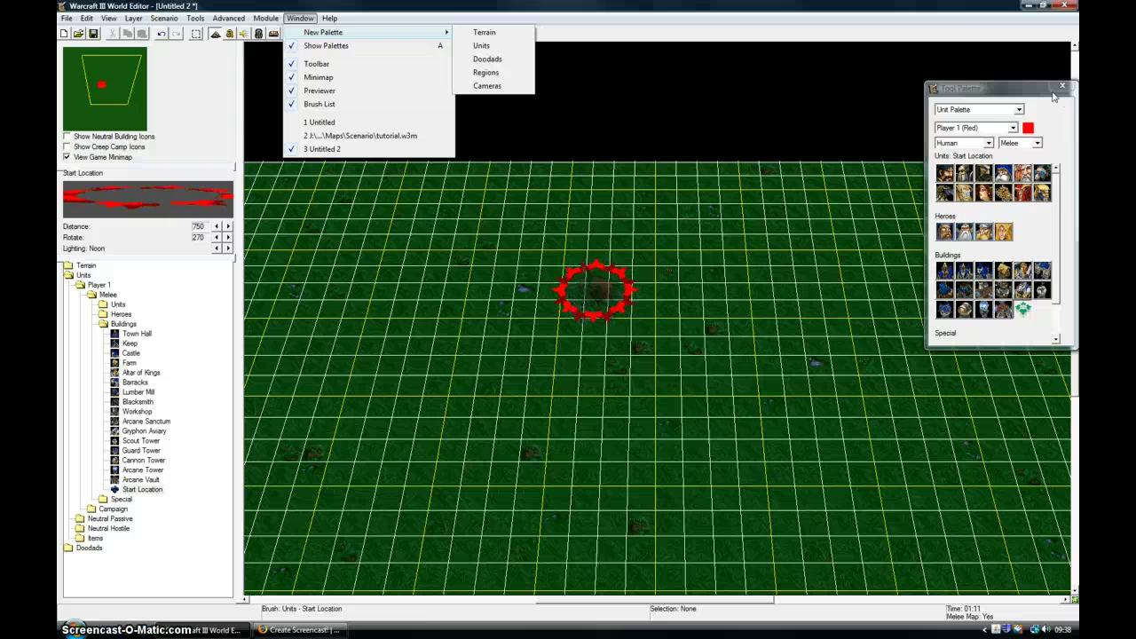
left_click(1013, 129)
Place a Player 2 (Blue) Undead start location at the lower right of the map.
left_click(989, 147)
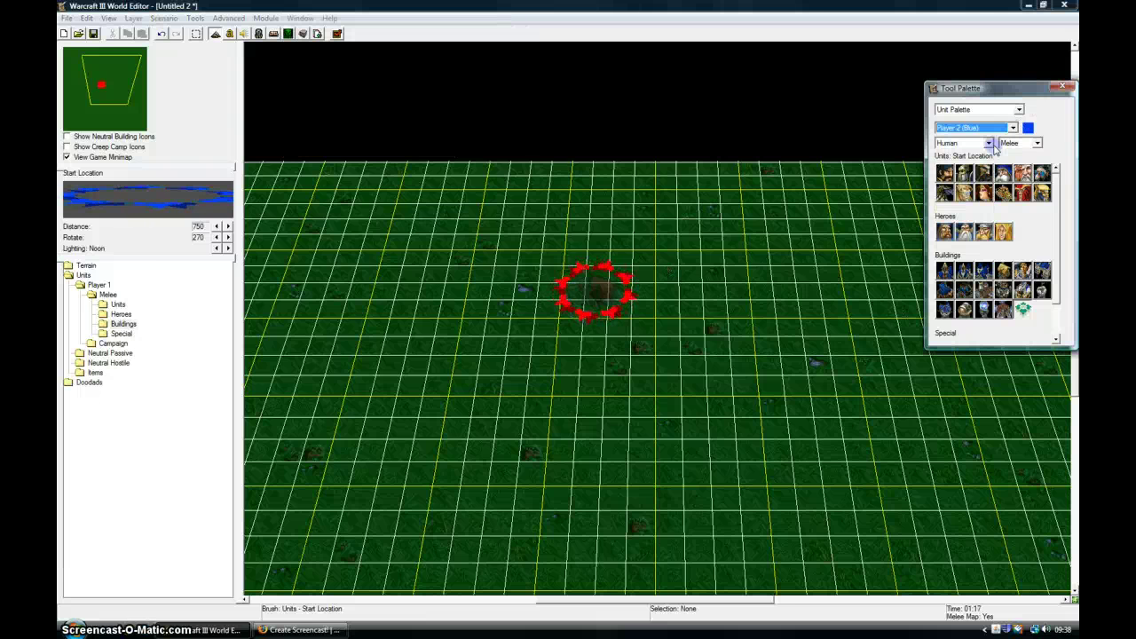
left_click(990, 142)
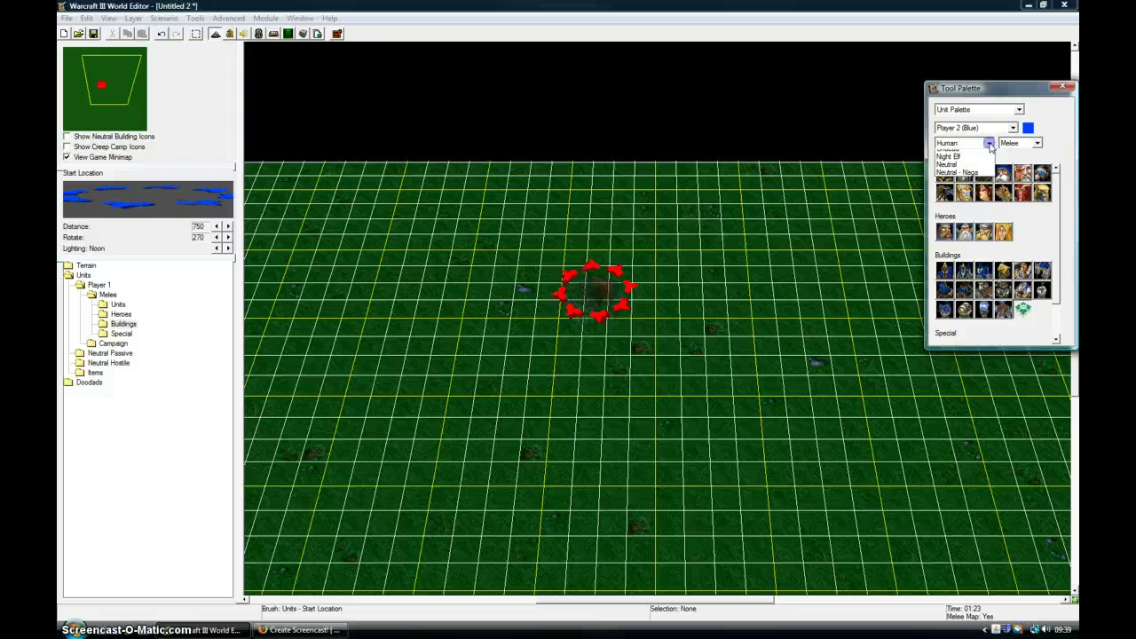
left_click(987, 153)
left_click(987, 143)
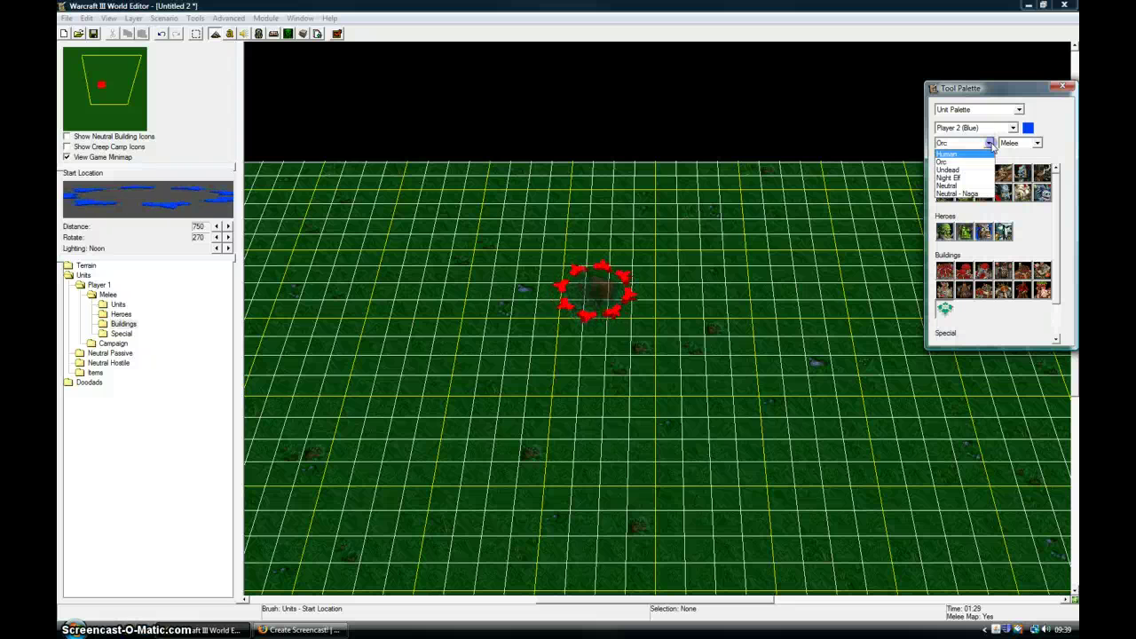
left_click(962, 168)
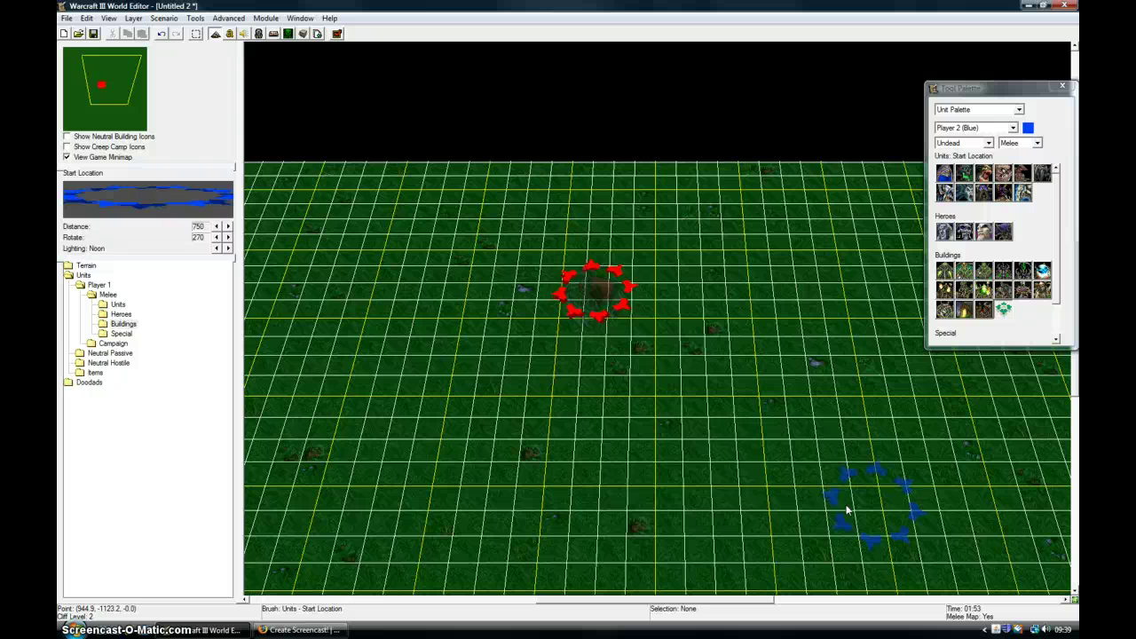
left_click(884, 495)
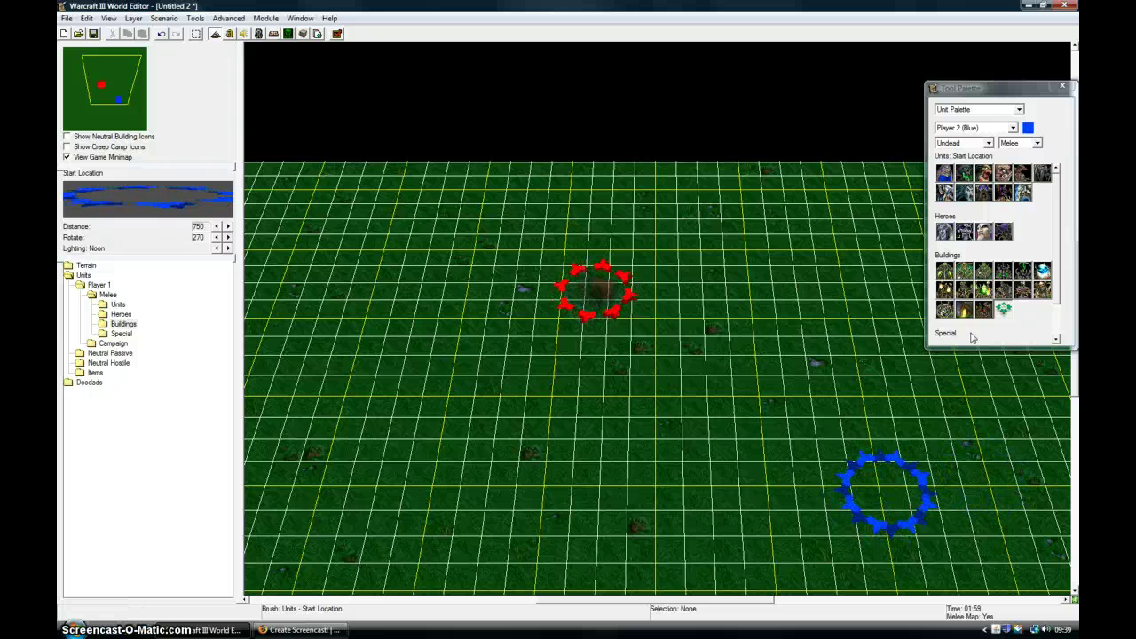
Add a Haunted Gold Mine right beside the blue start location.
left_click(987, 143)
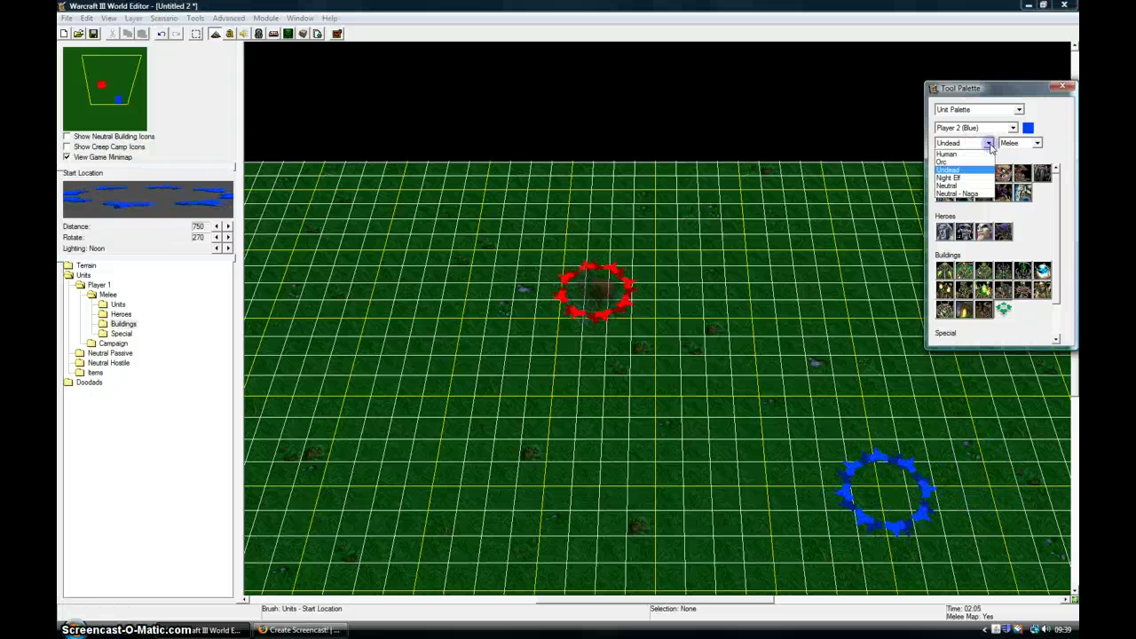
left_click(991, 144)
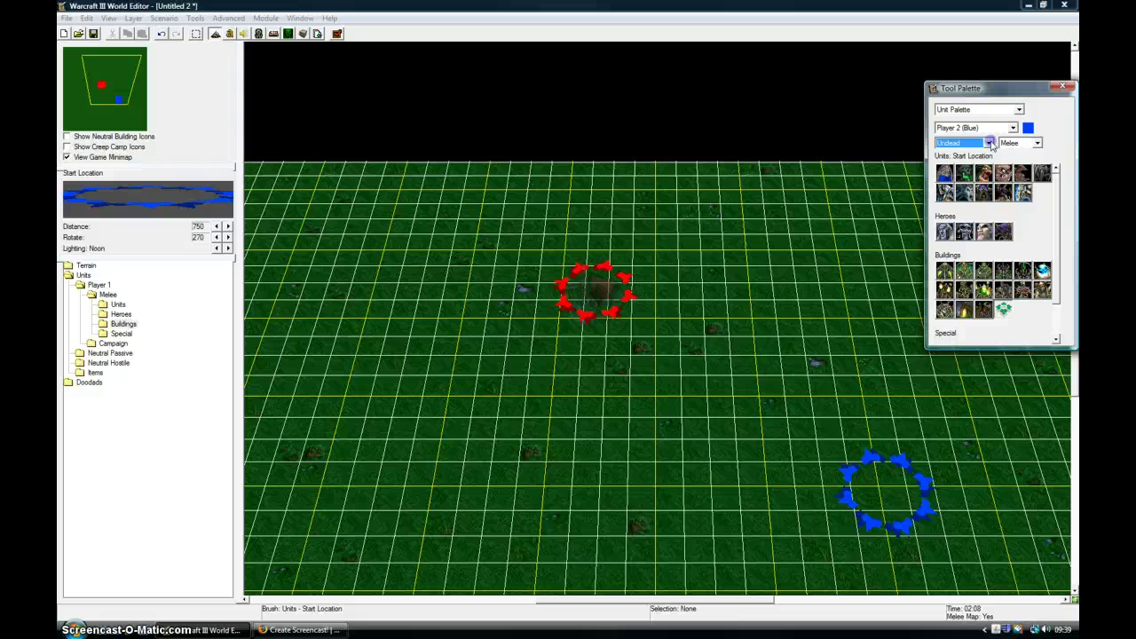
left_click(965, 312)
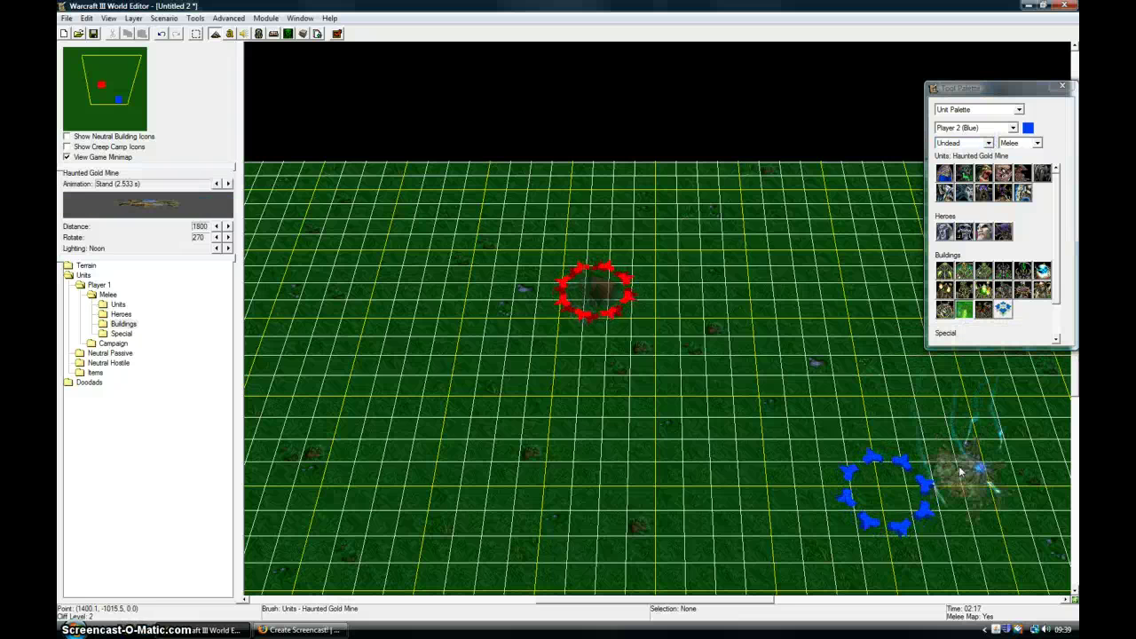
left_click(961, 494)
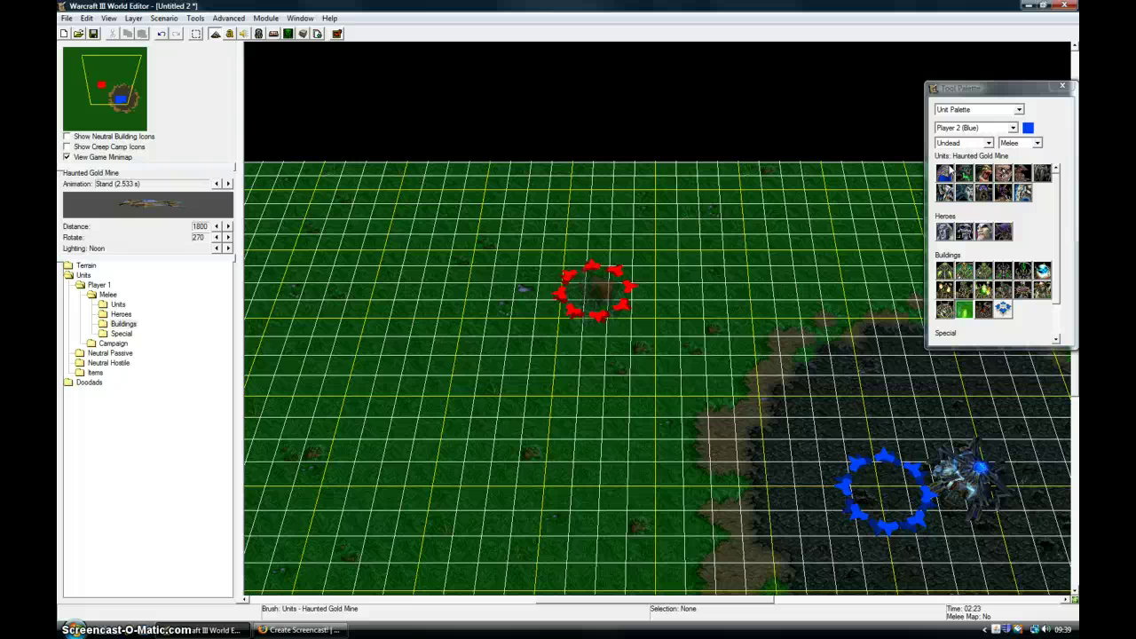
Place a Neutral Passive Gold Mine just left of the red start location.
left_click(1012, 129)
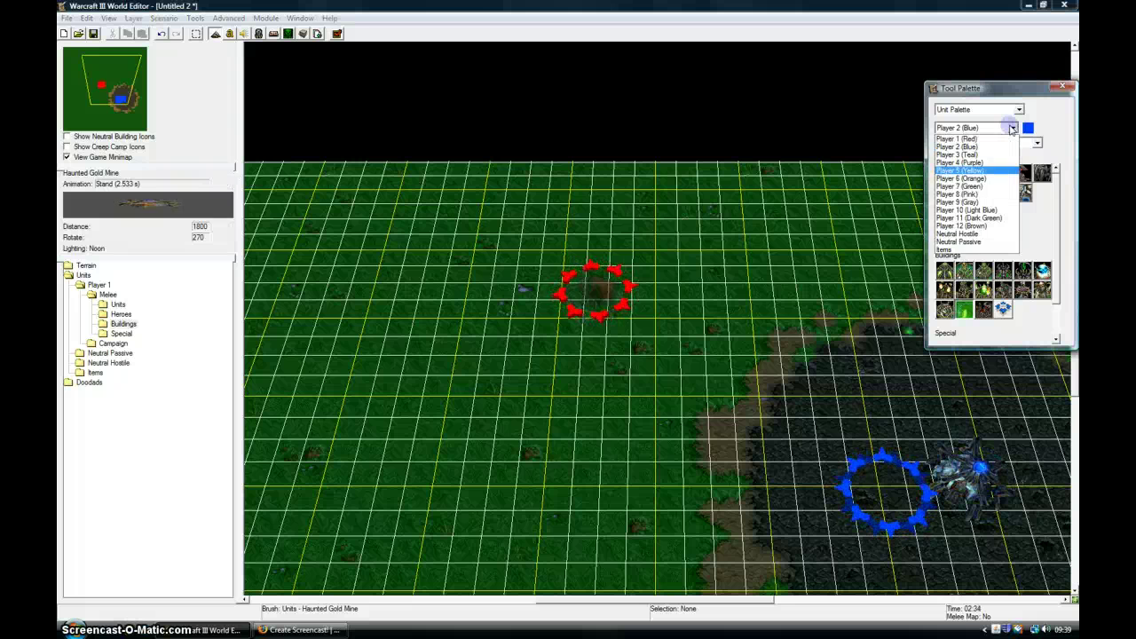
left_click(967, 233)
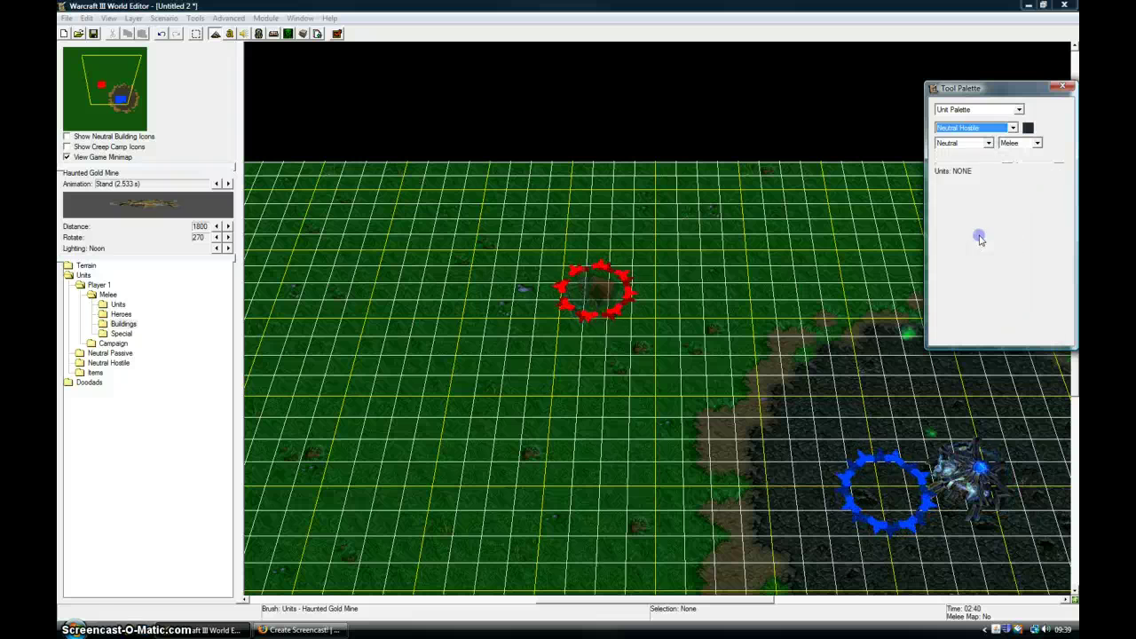
left_click(1012, 128)
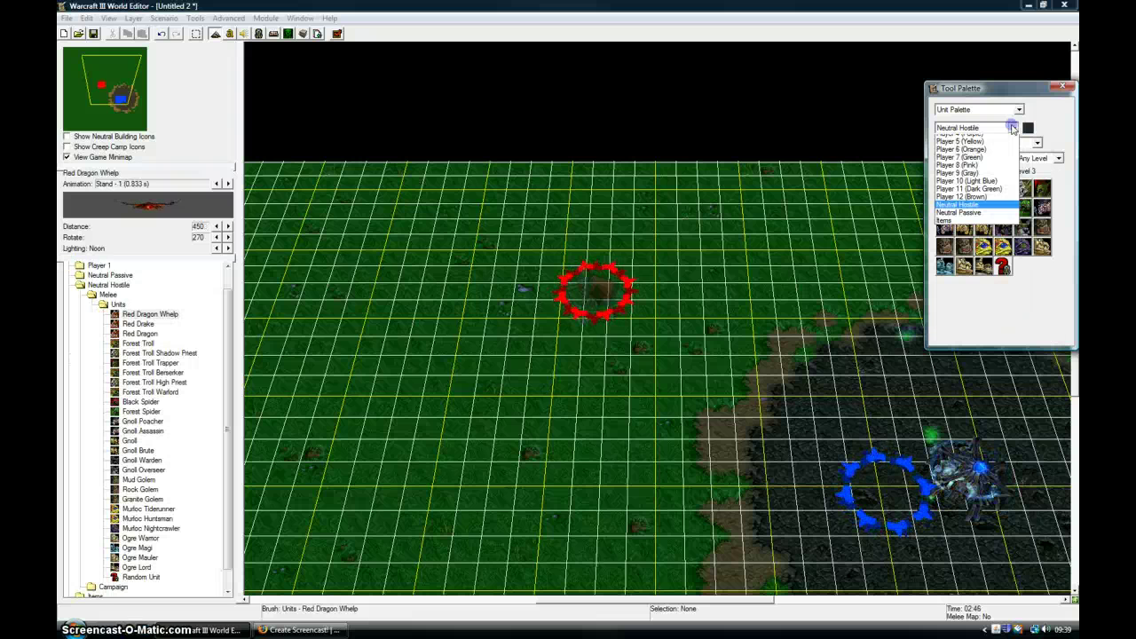
left_click(976, 243)
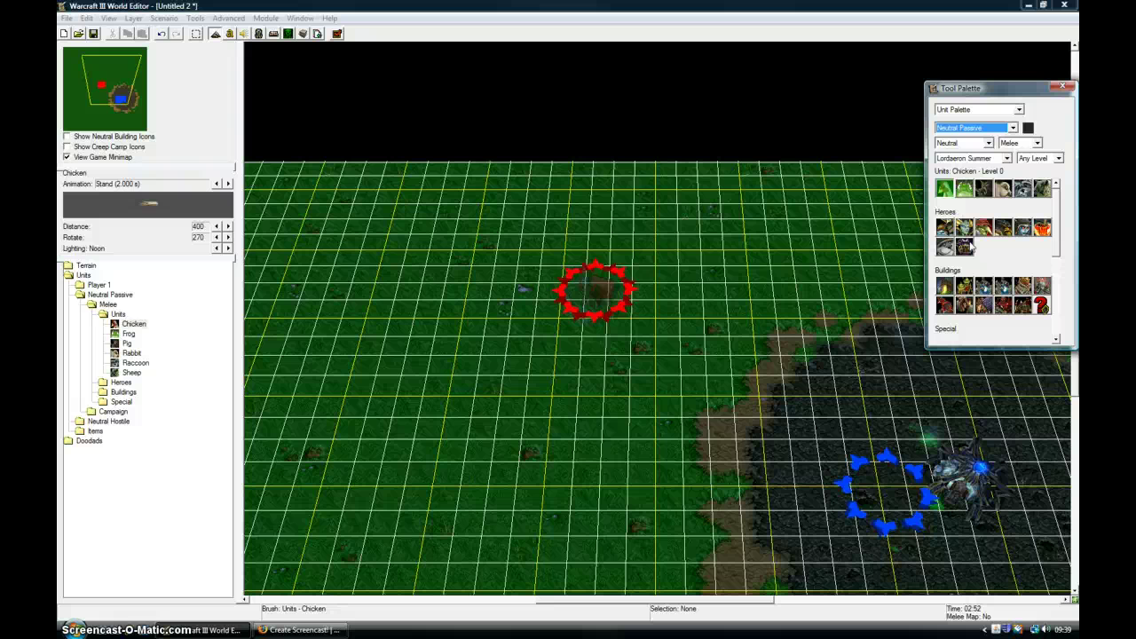
left_click(943, 286)
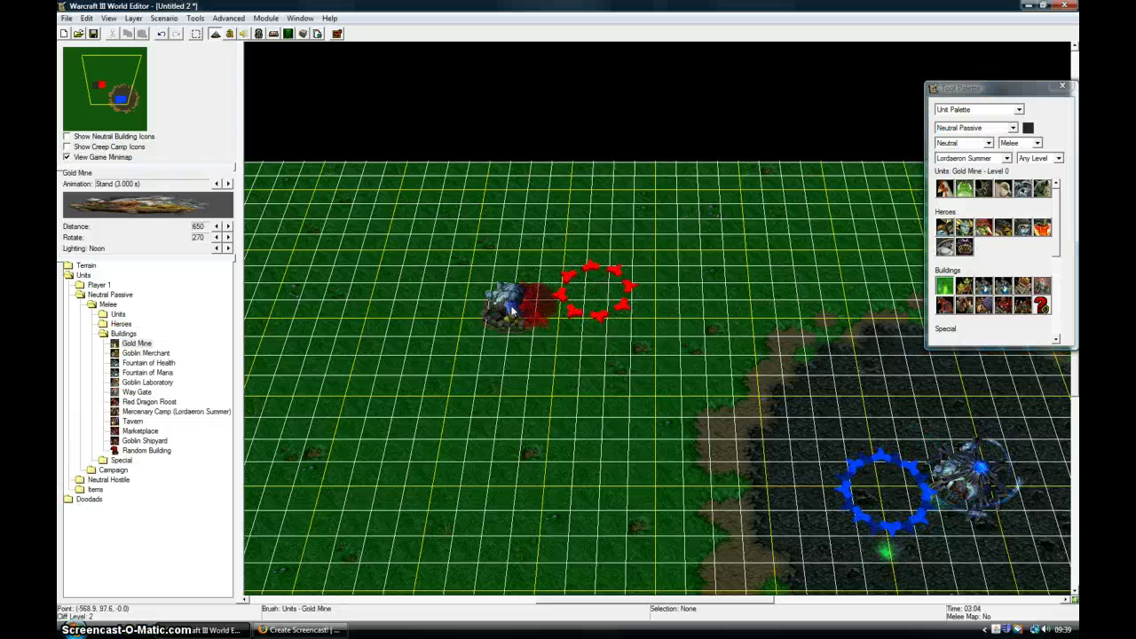
left_click(511, 307)
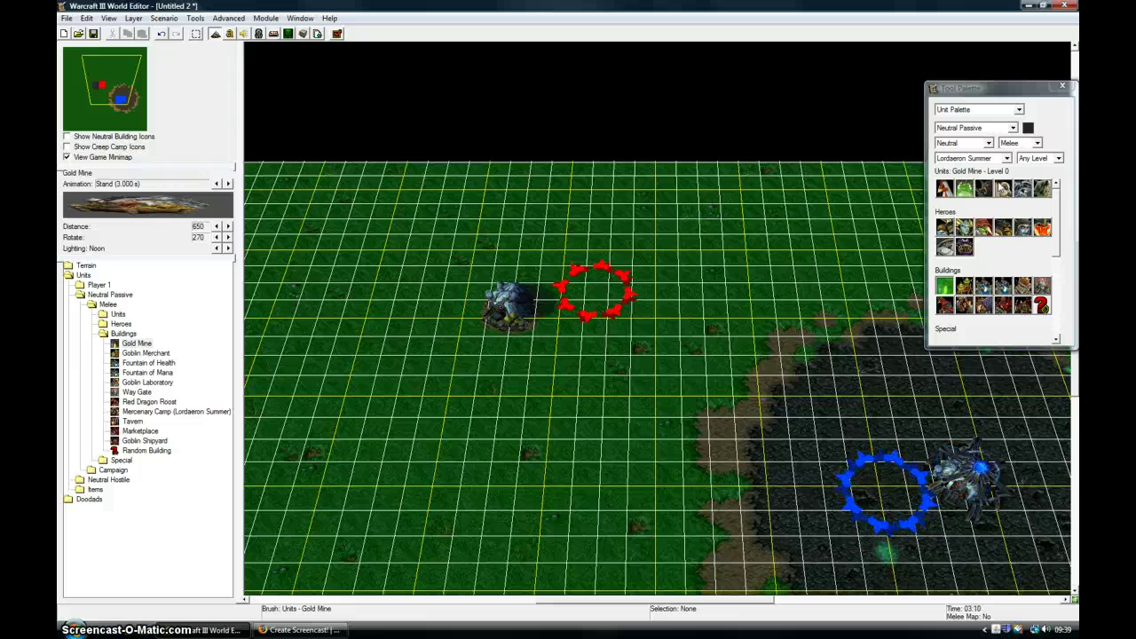
left_click(1062, 86)
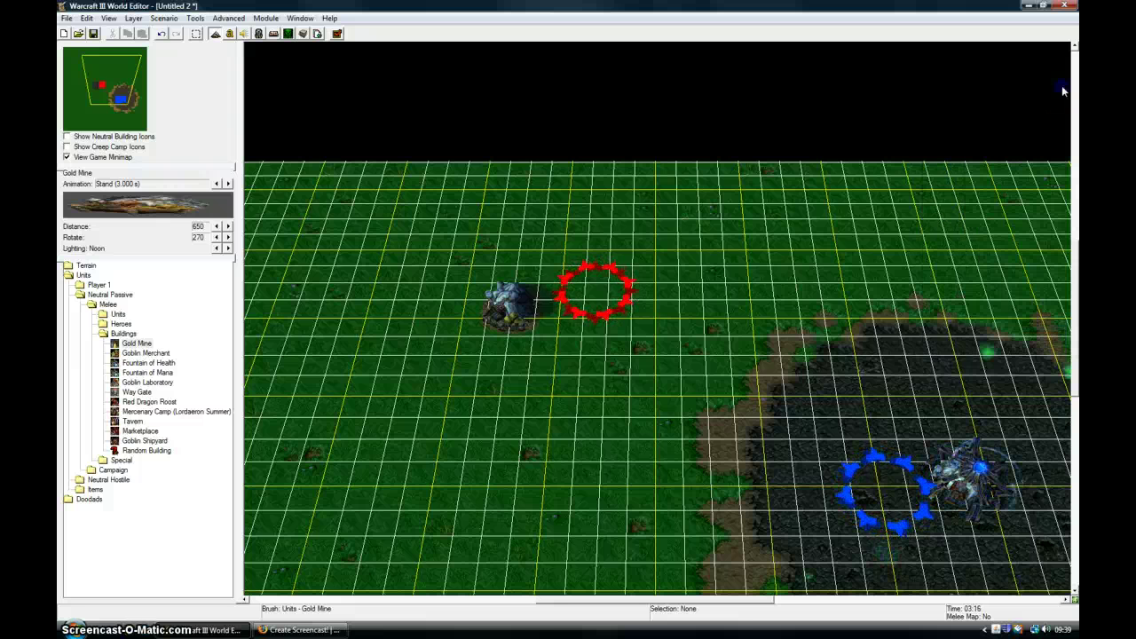
Open the Player Properties dialog from the Scenario menu.
left_click(73, 19)
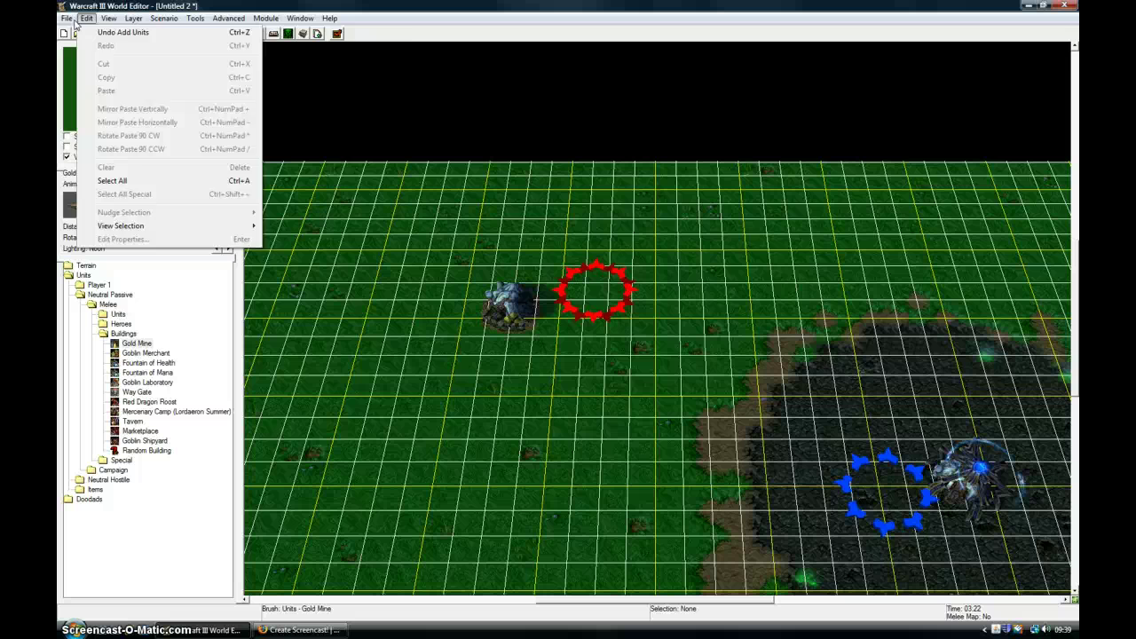
mouse_move(182, 21)
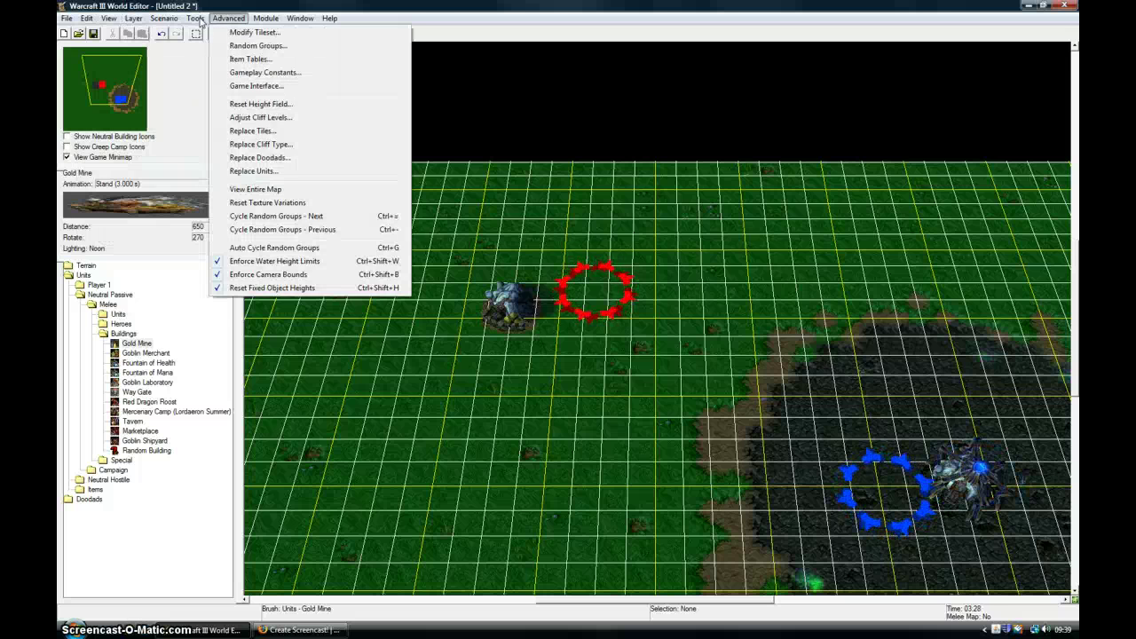
mouse_move(110, 19)
mouse_move(71, 22)
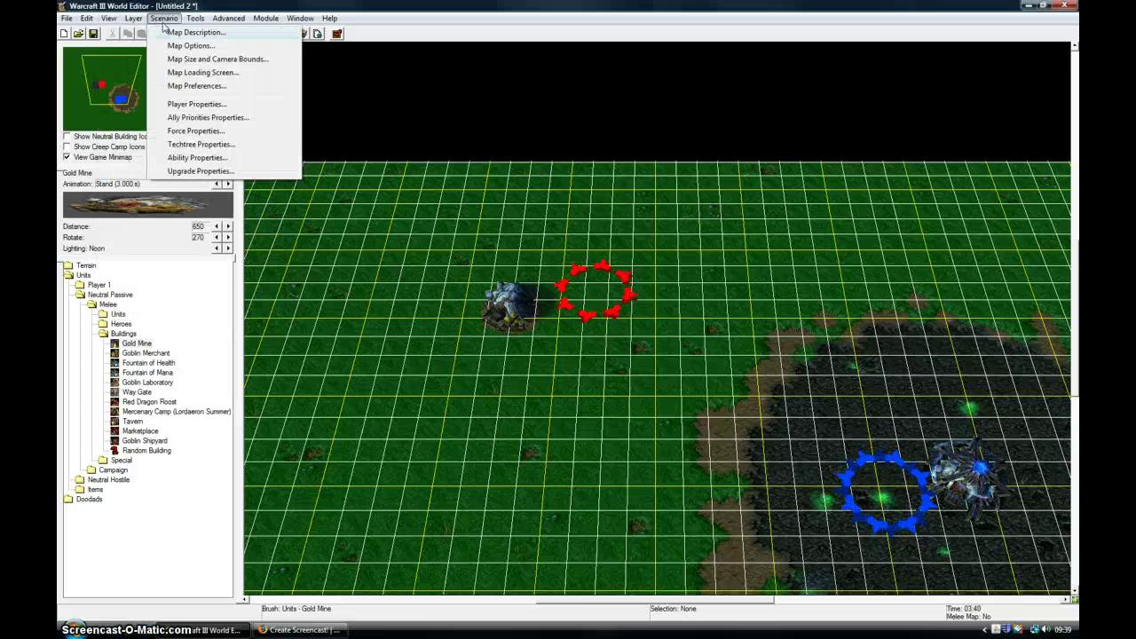
left_click(176, 103)
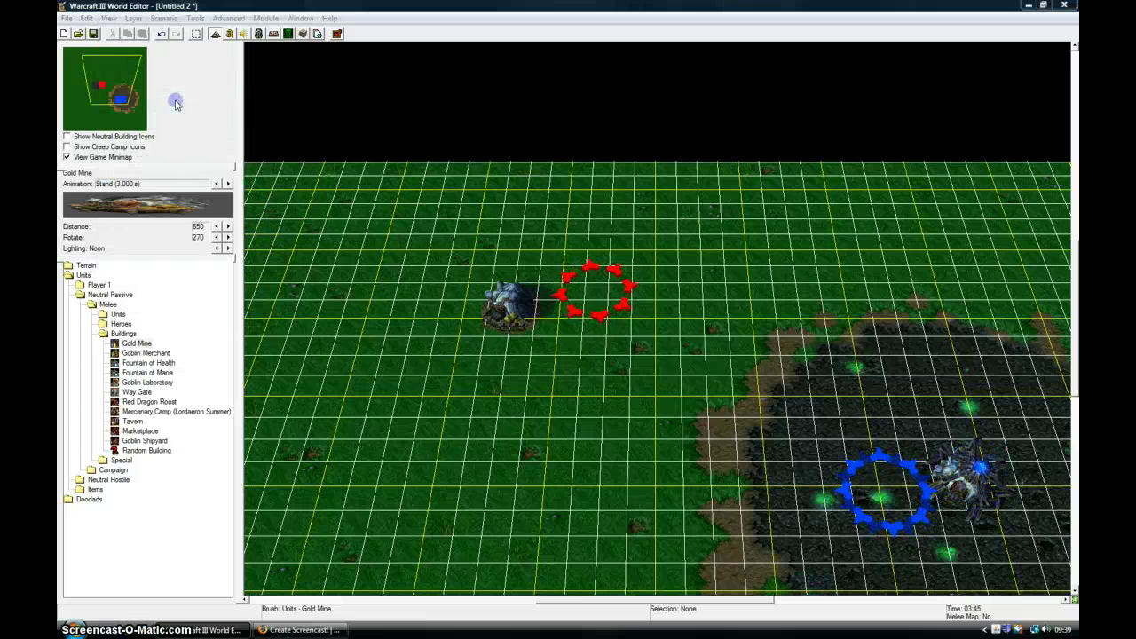
Set Player 2's controller to Computer and race to Undead.
left_click(646, 257)
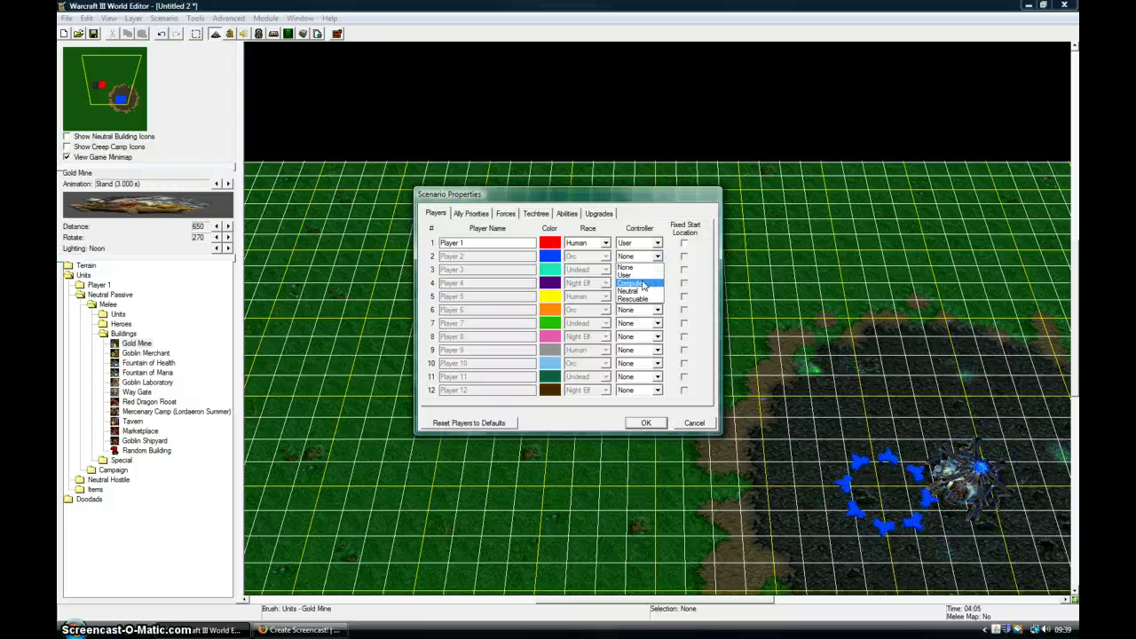
left_click(643, 284)
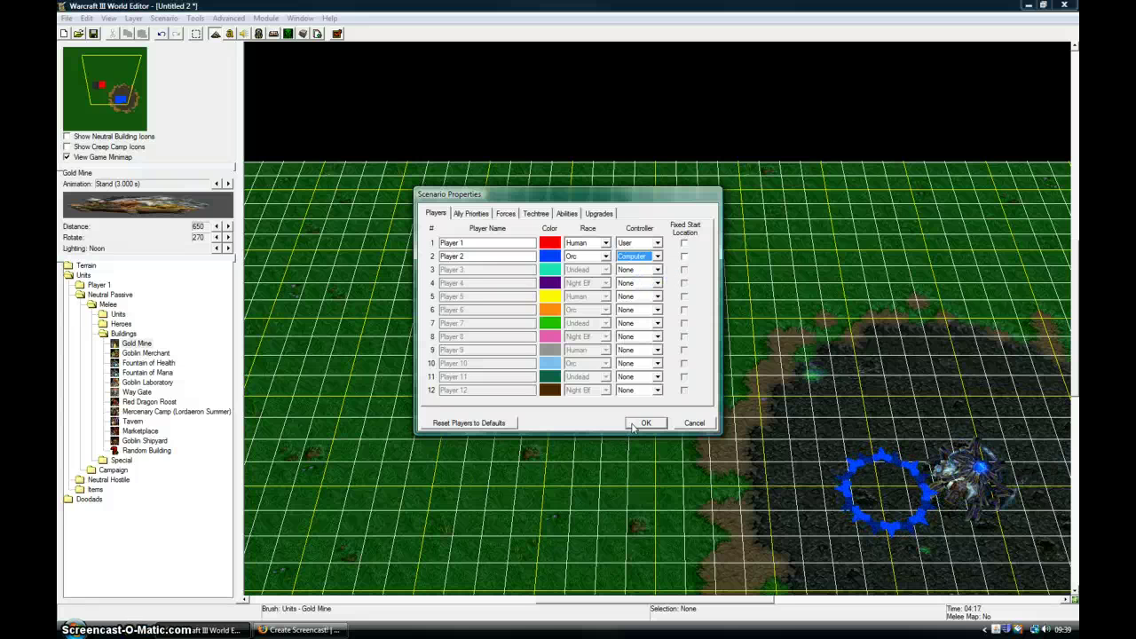
left_click(605, 257)
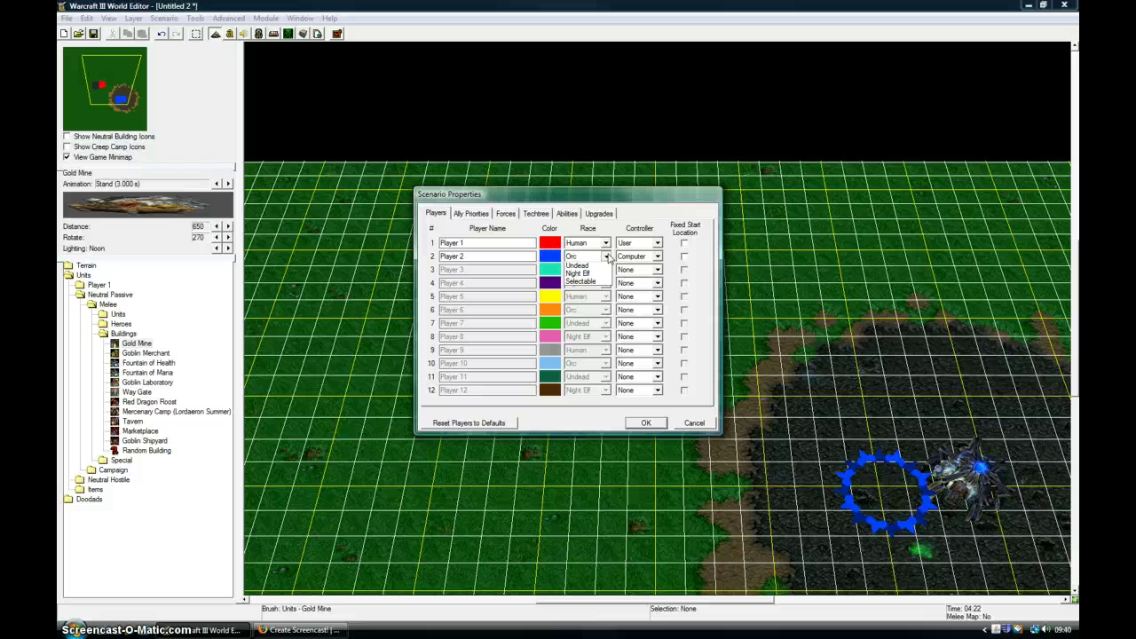
left_click(595, 285)
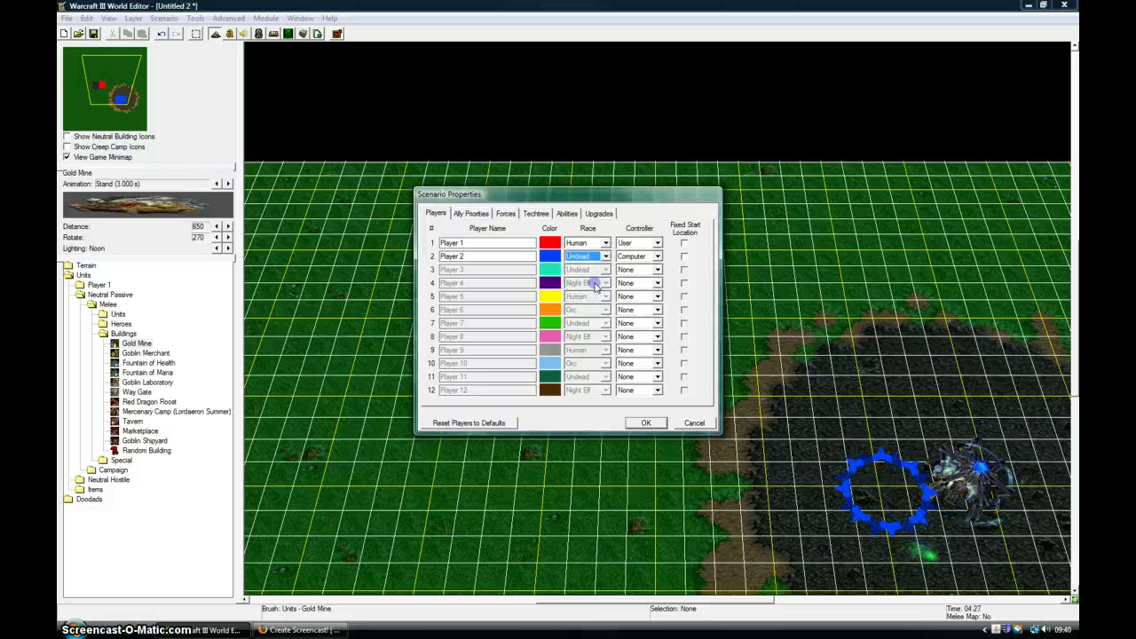
left_click(653, 424)
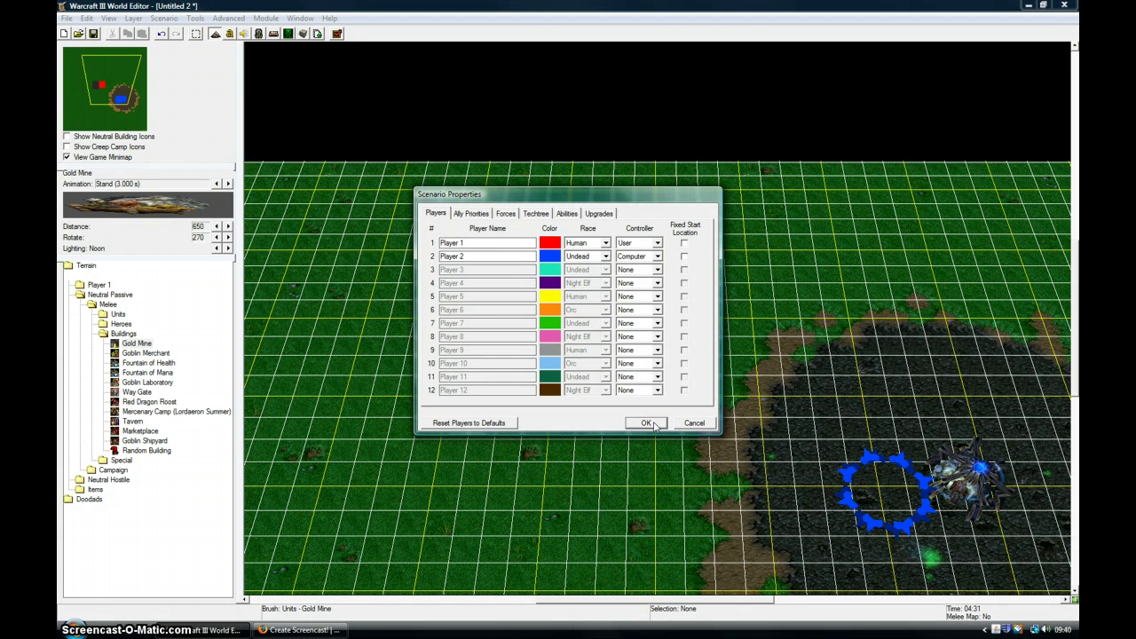
Test-play the map, dismissing the game-already-running error.
left_click(654, 424)
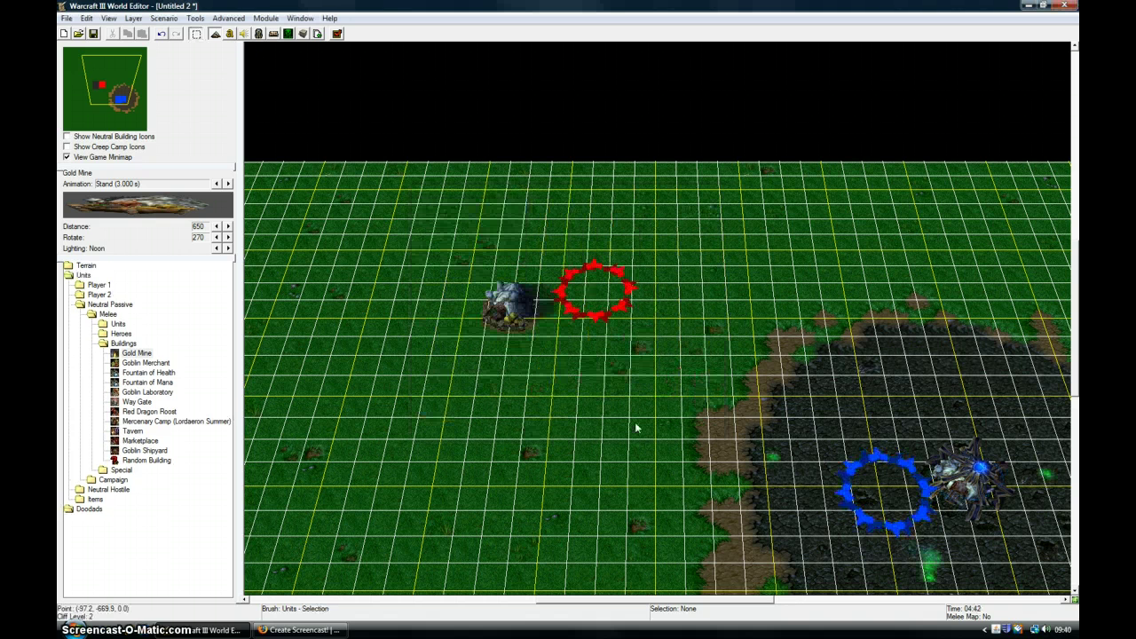
left_click(337, 34)
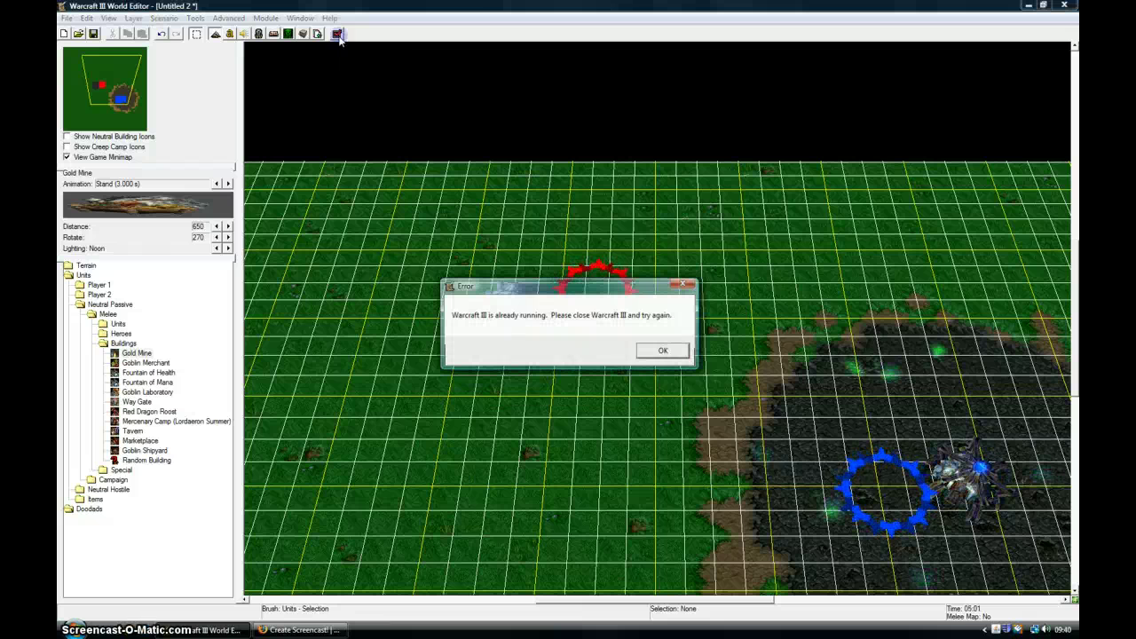
left_click(662, 349)
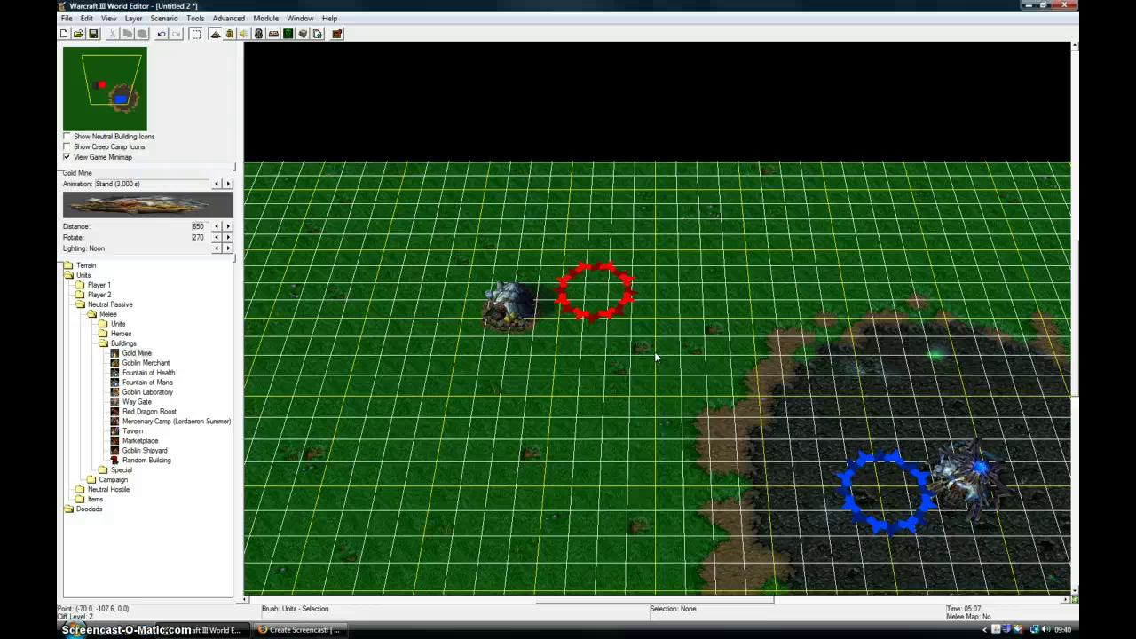
key("Down")
key("Right")
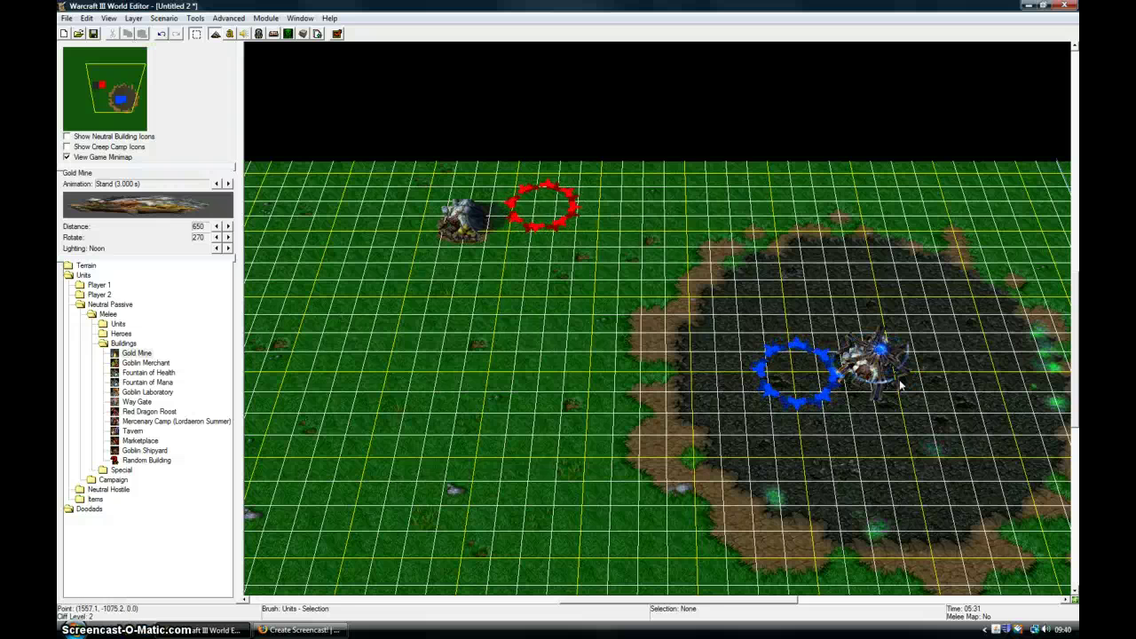
key("Down")
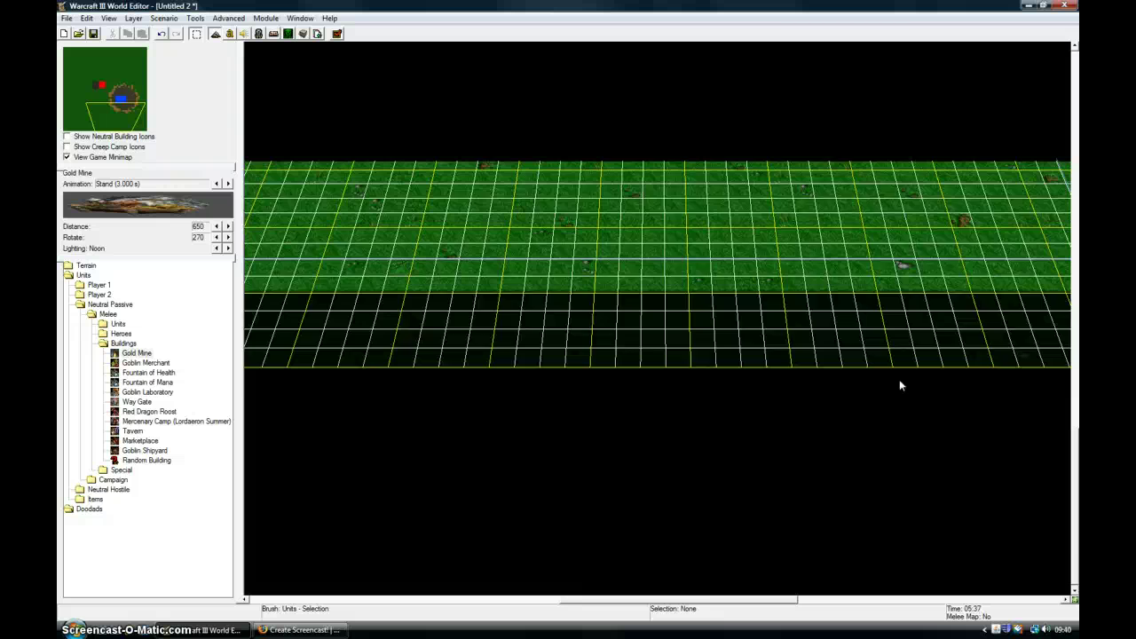
key("Up")
key("Left")
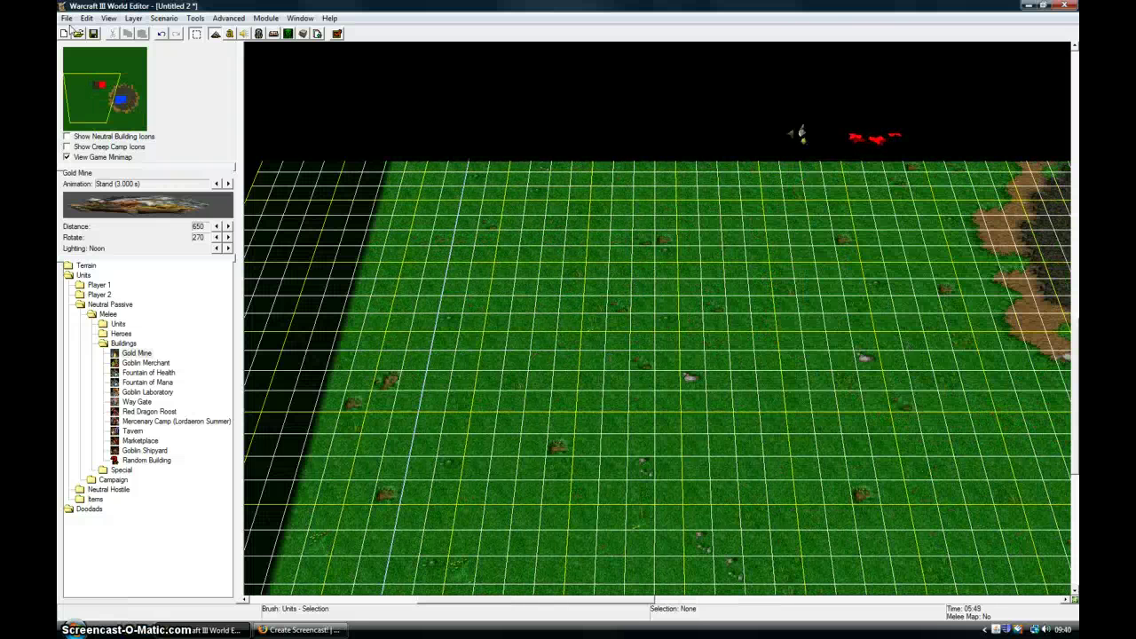
key("Right")
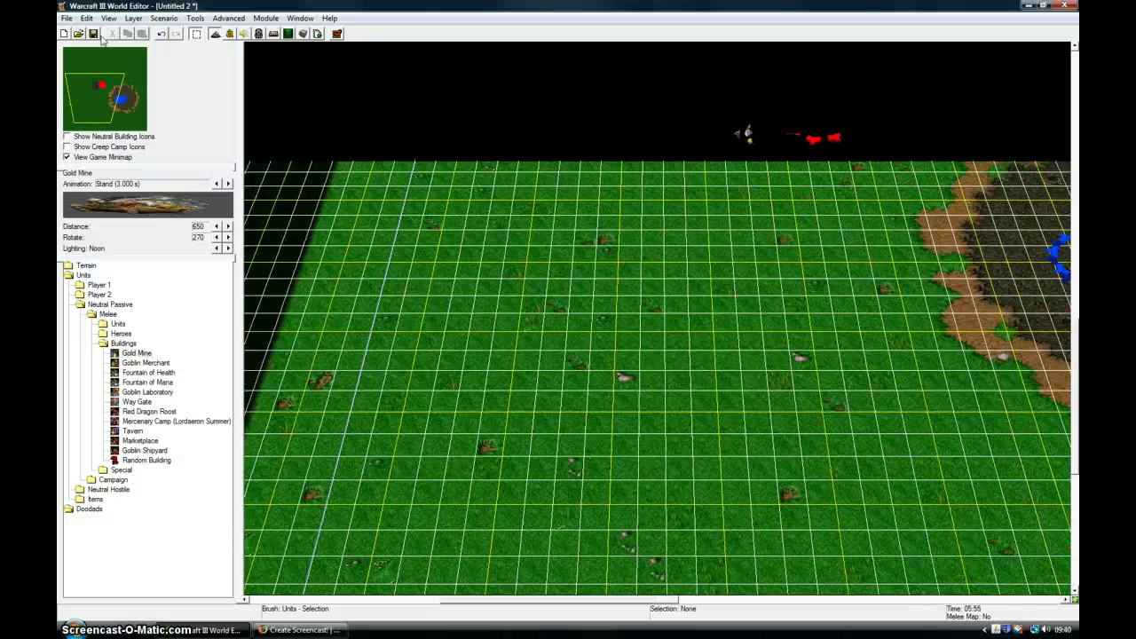
key("Right")
key("Up")
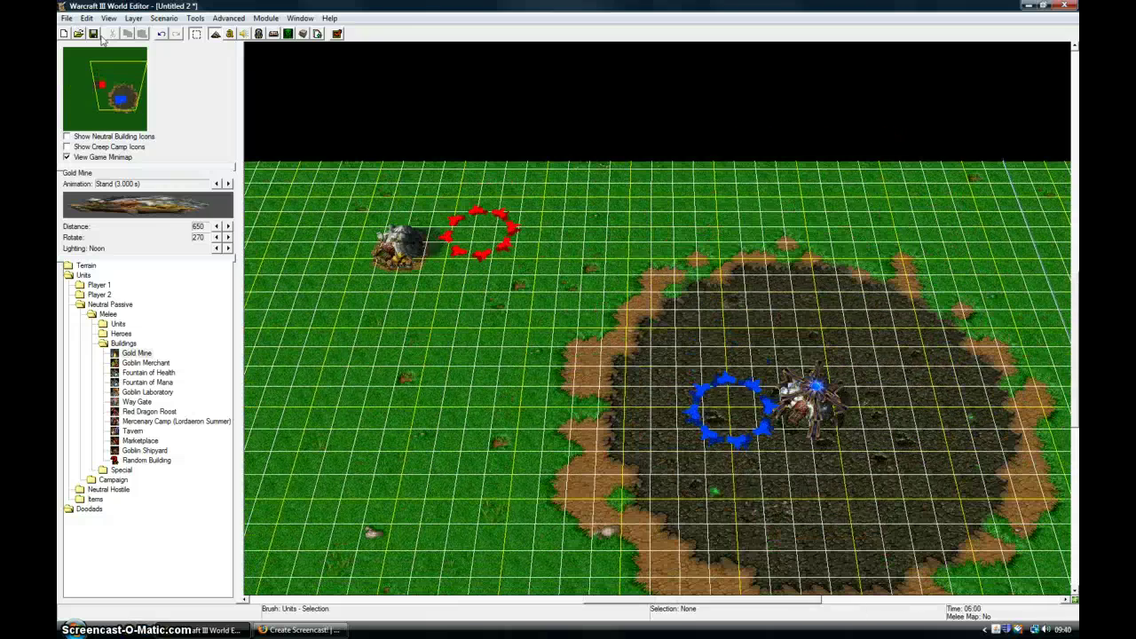
left_click(107, 19)
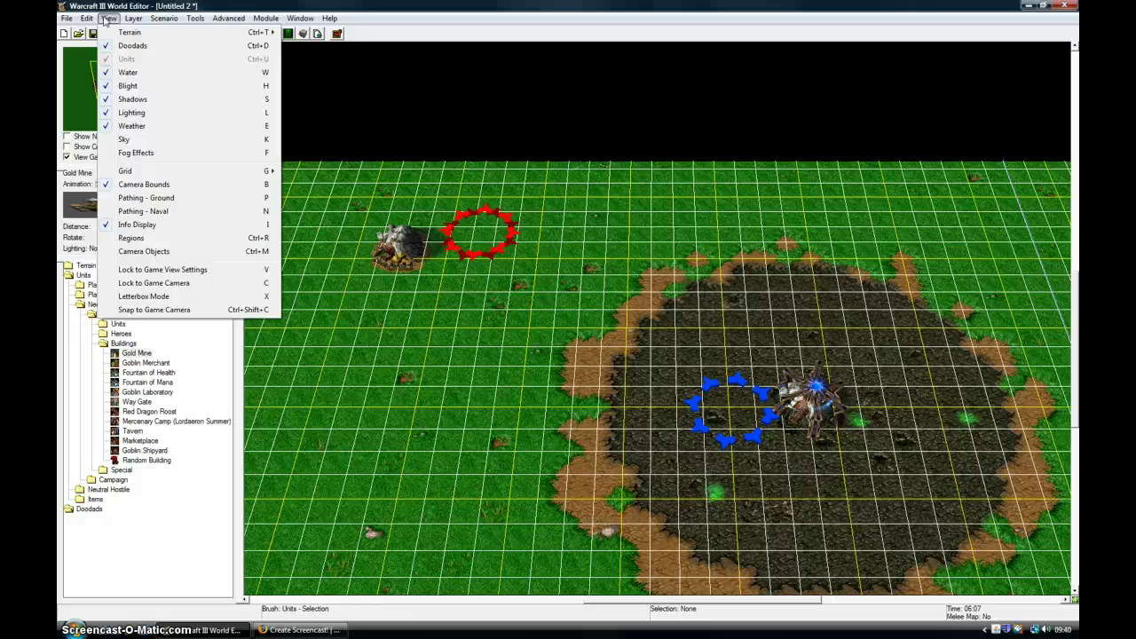
key("Right")
key("Right")
key("Escape")
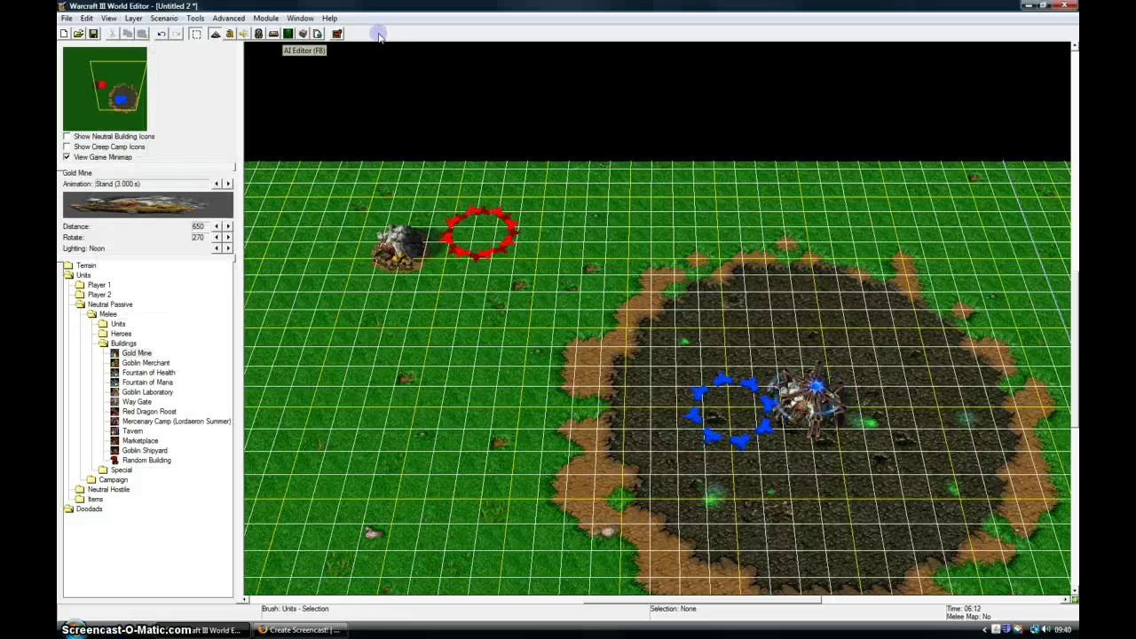
left_click(229, 33)
left_click(249, 318)
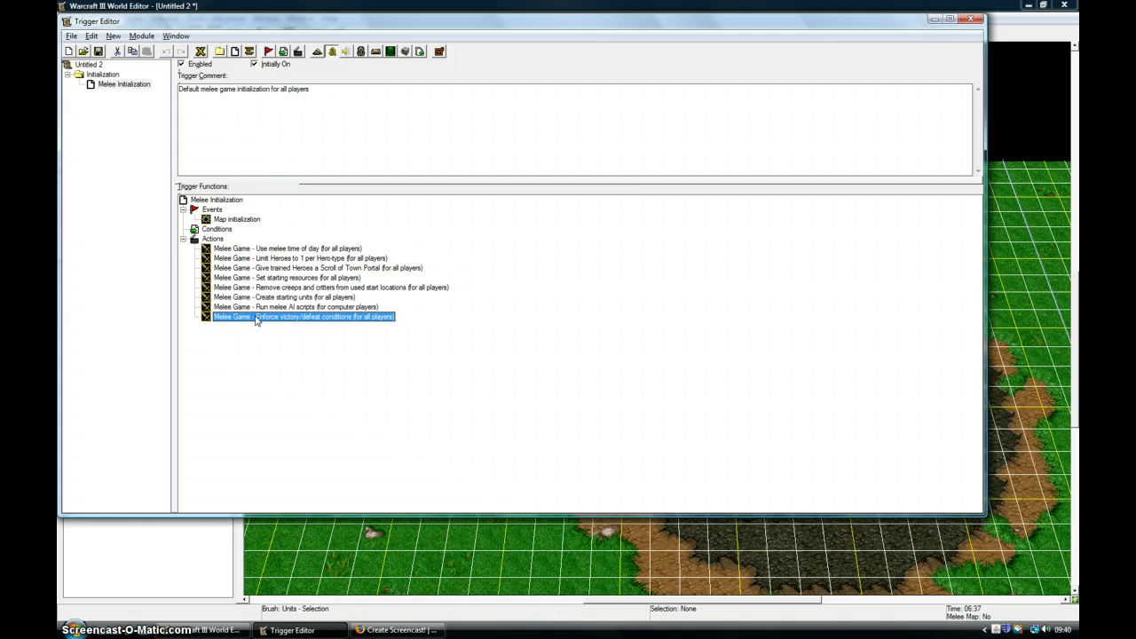
double_click(255, 320)
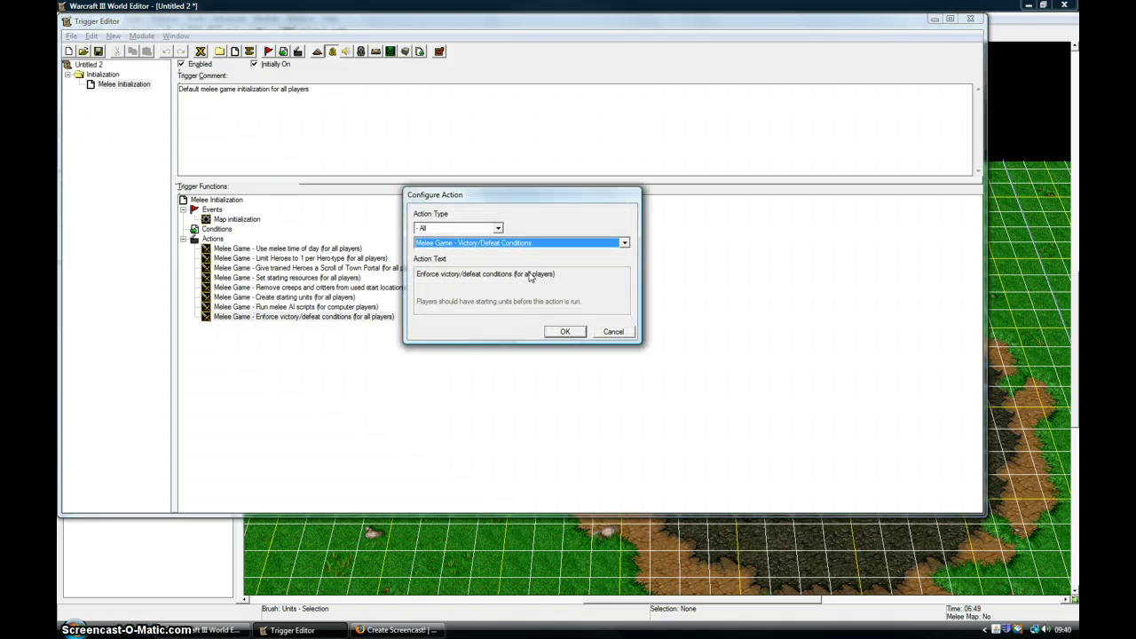
left_click(612, 332)
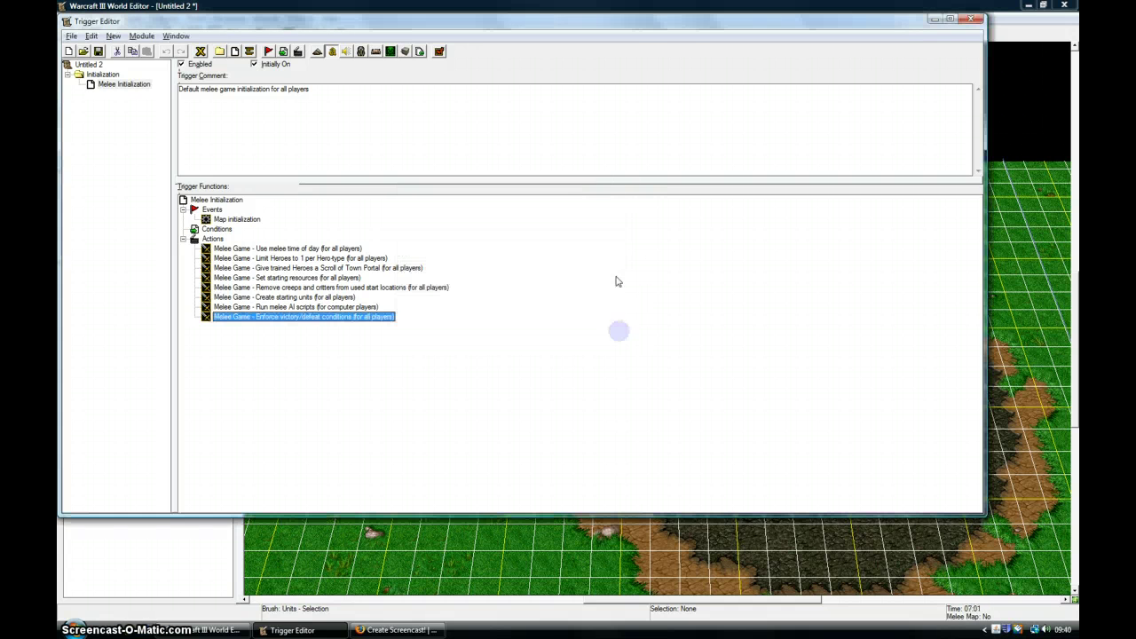
left_click(933, 18)
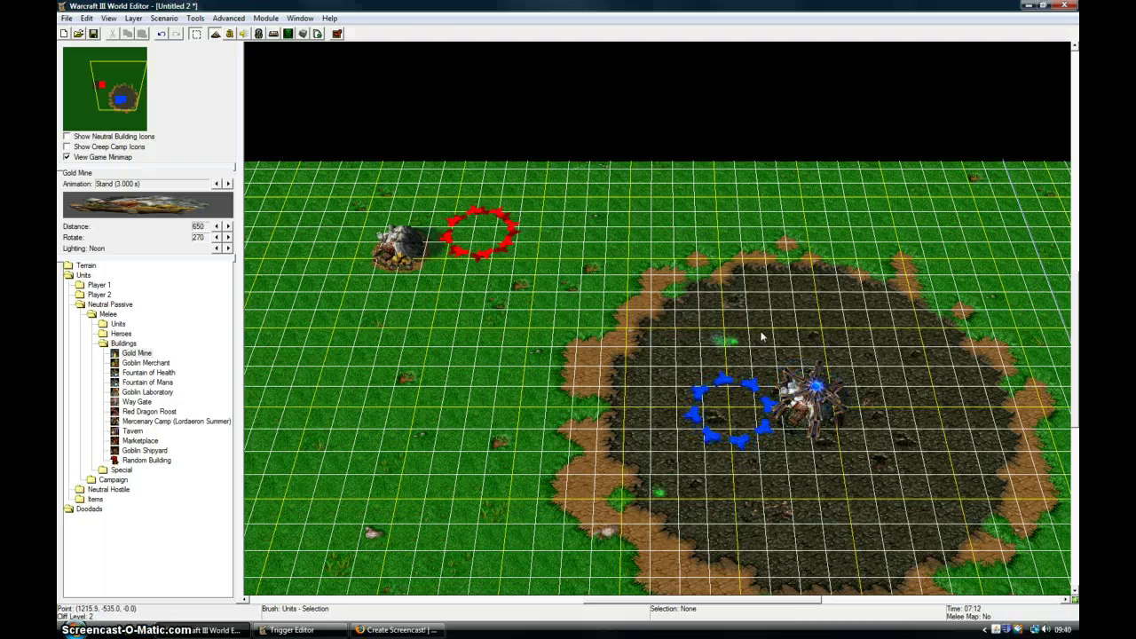
Pan and zoom the camera around the map to inspect the finished layout.
key("Right")
key("Down")
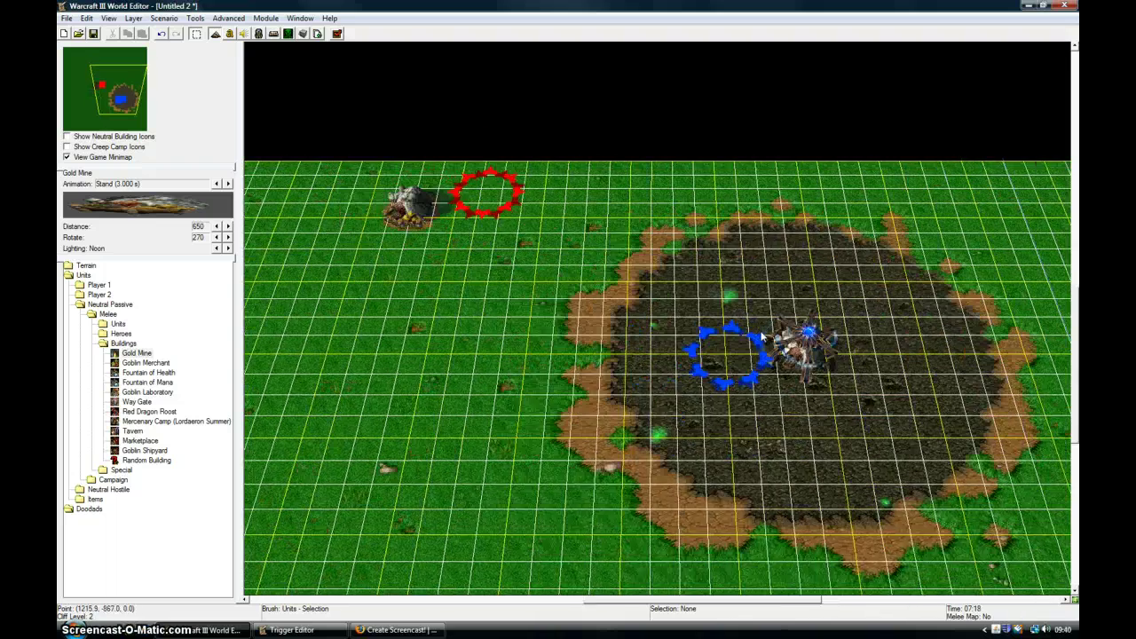
key("Down")
key("Up")
key("Left")
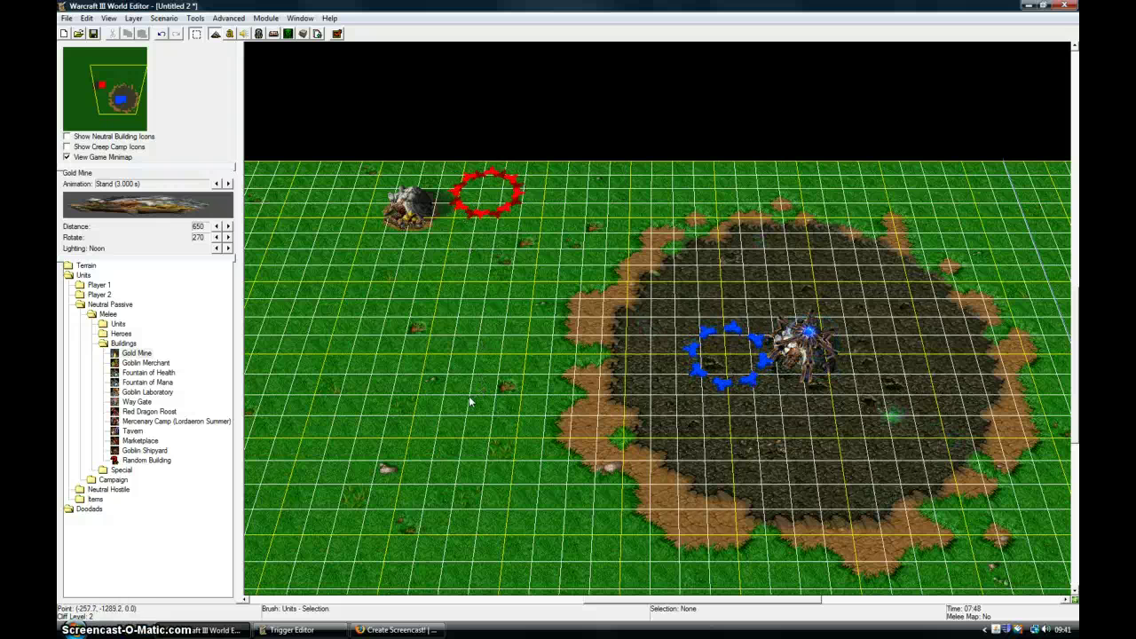
scroll(456, 263, "down", 5, "ctrl")
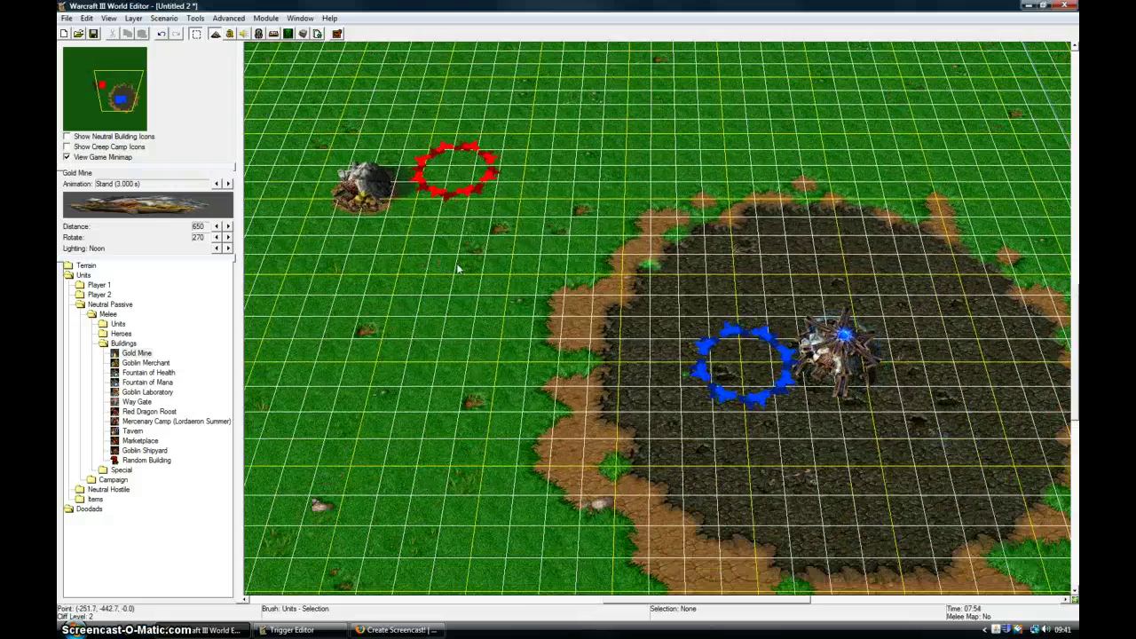
scroll(399, 197, "up", 3, "ctrl")
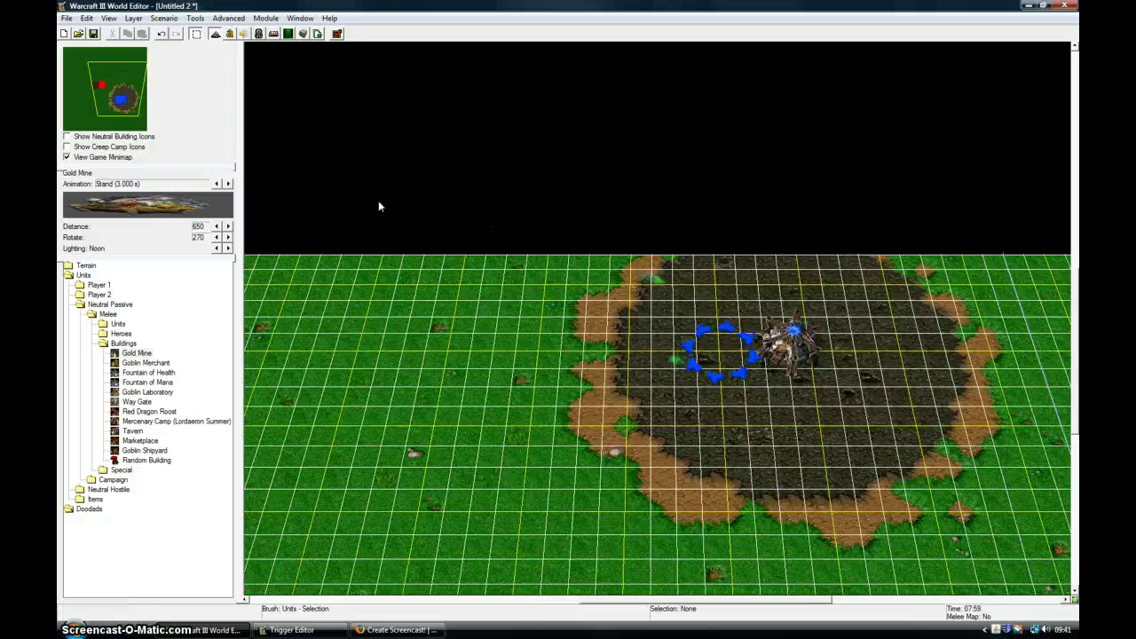
scroll(378, 206, "down", 2, "ctrl")
Pan back toward both bases, then switch to the Screencast-O-Matic page in Firefox.
key("Up")
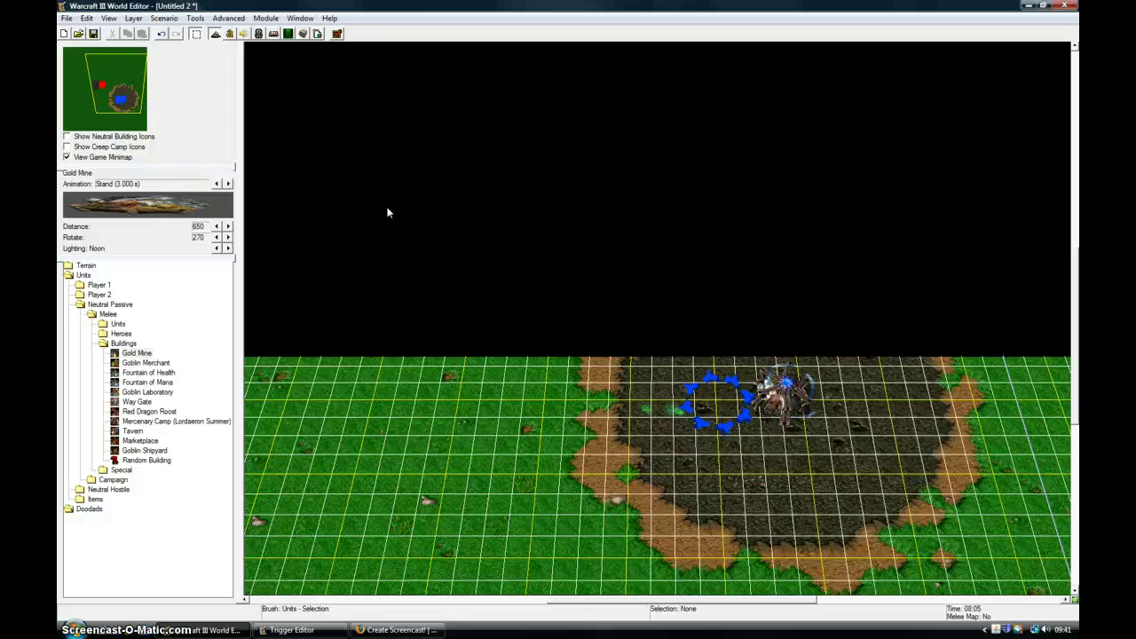
key("Up")
key("Down")
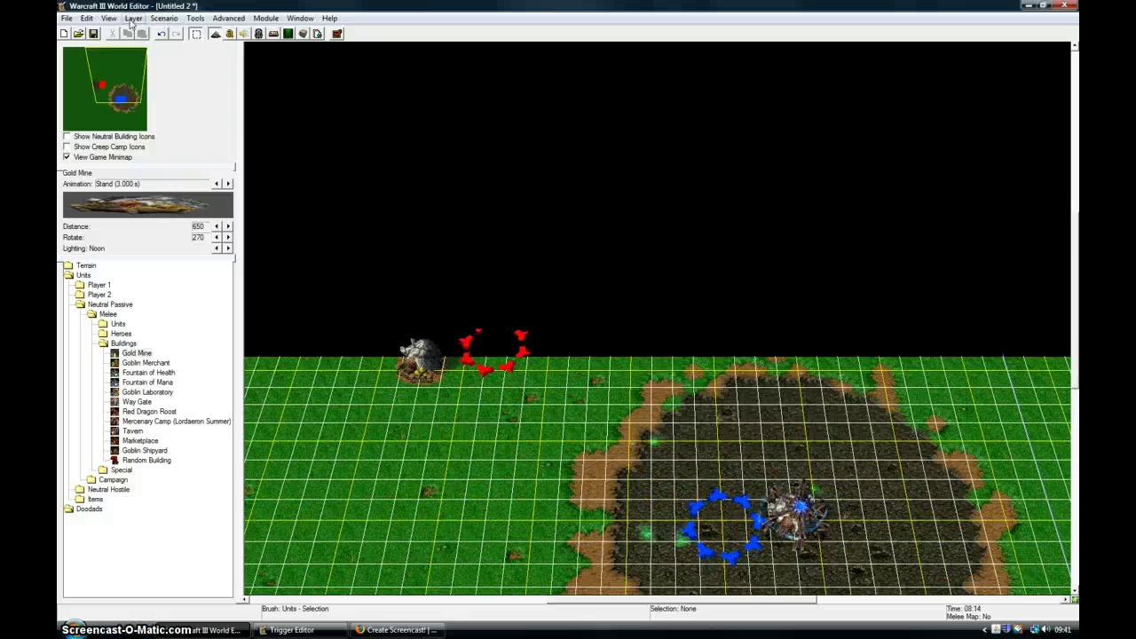
left_click(108, 18)
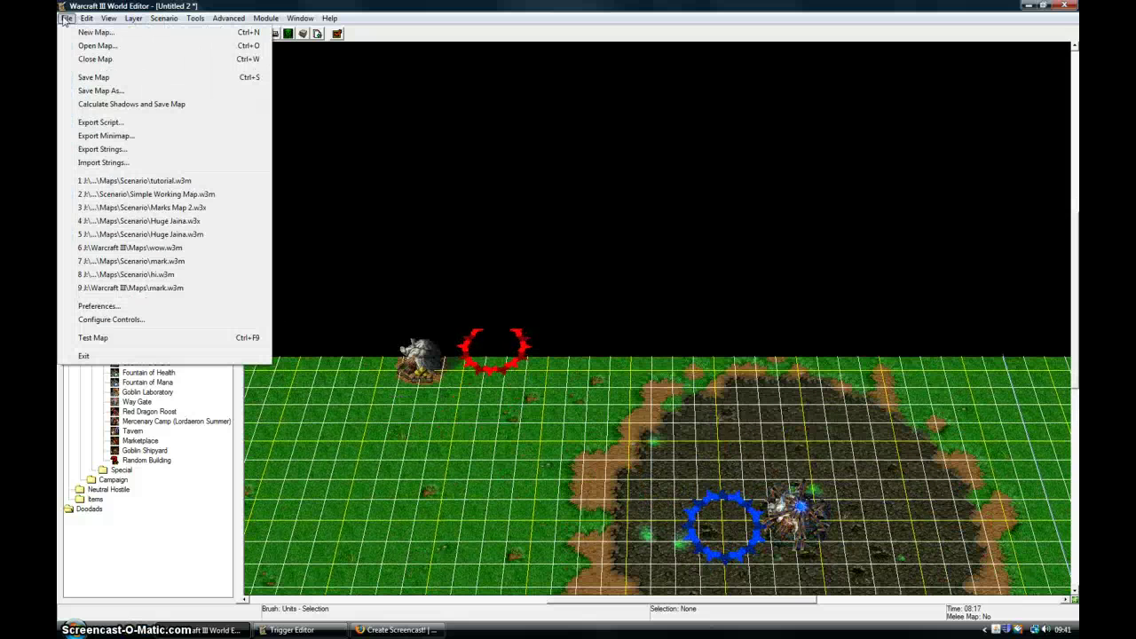
left_click(395, 629)
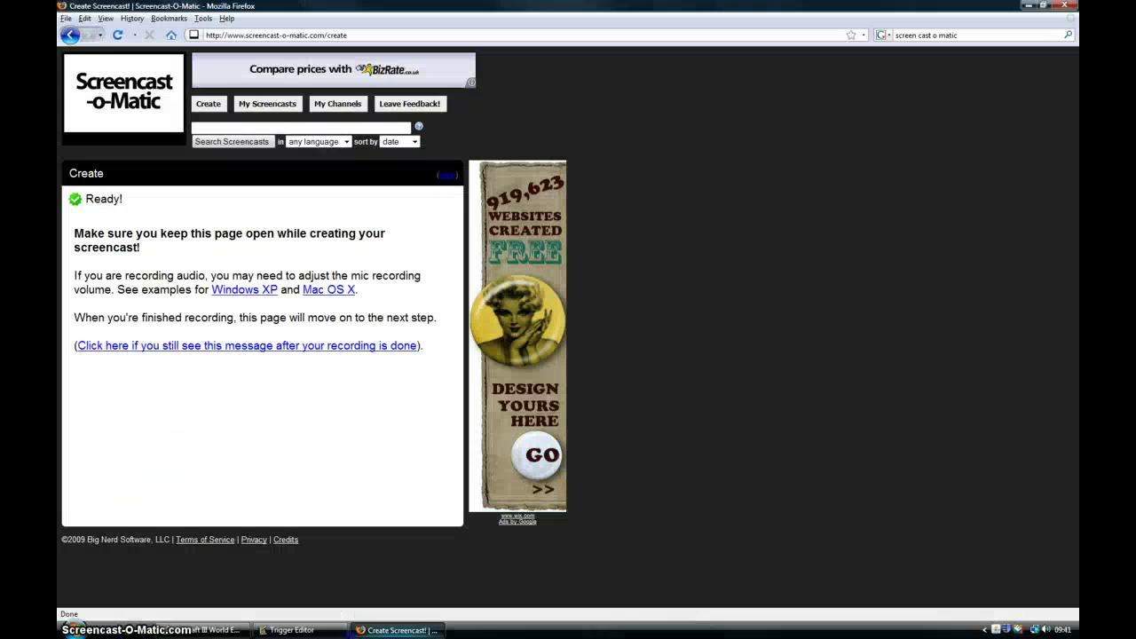